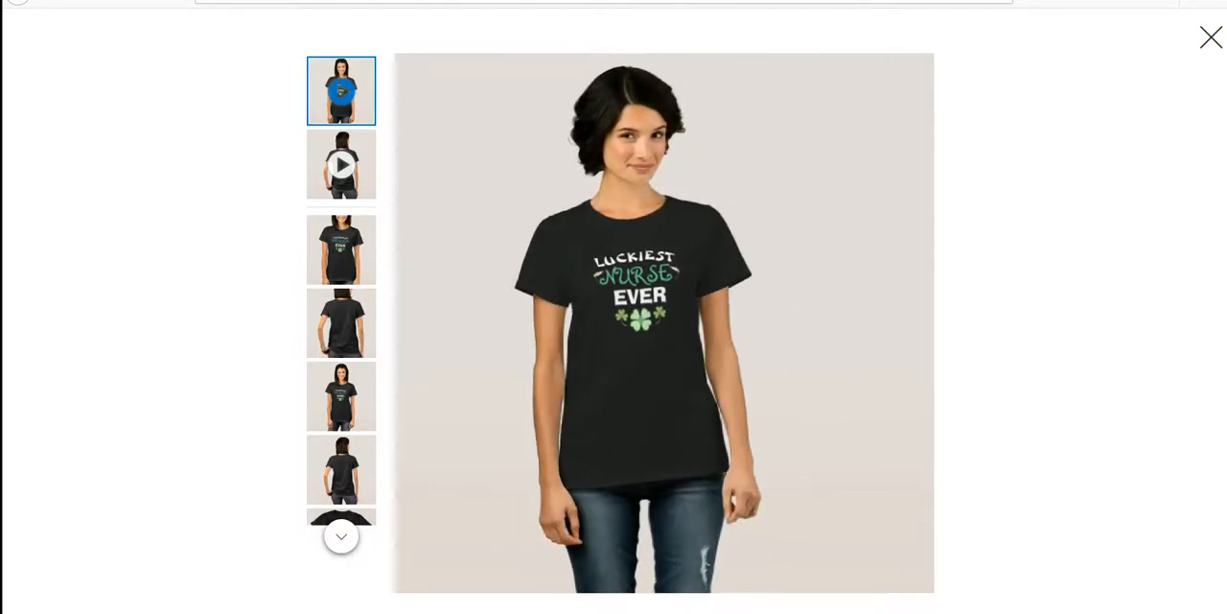
# - Close the shirt preview and start a new Zazzle Create design with a canvas 4500 px wide and 5400 px high
pyautogui.click(1211, 40)
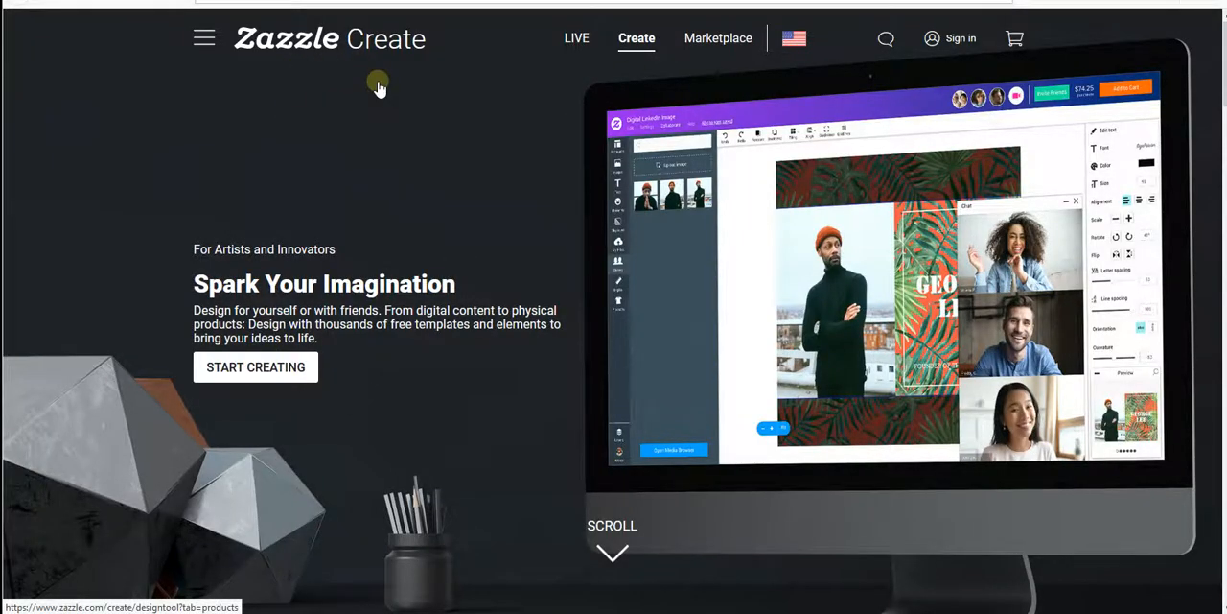
pyautogui.click(286, 369)
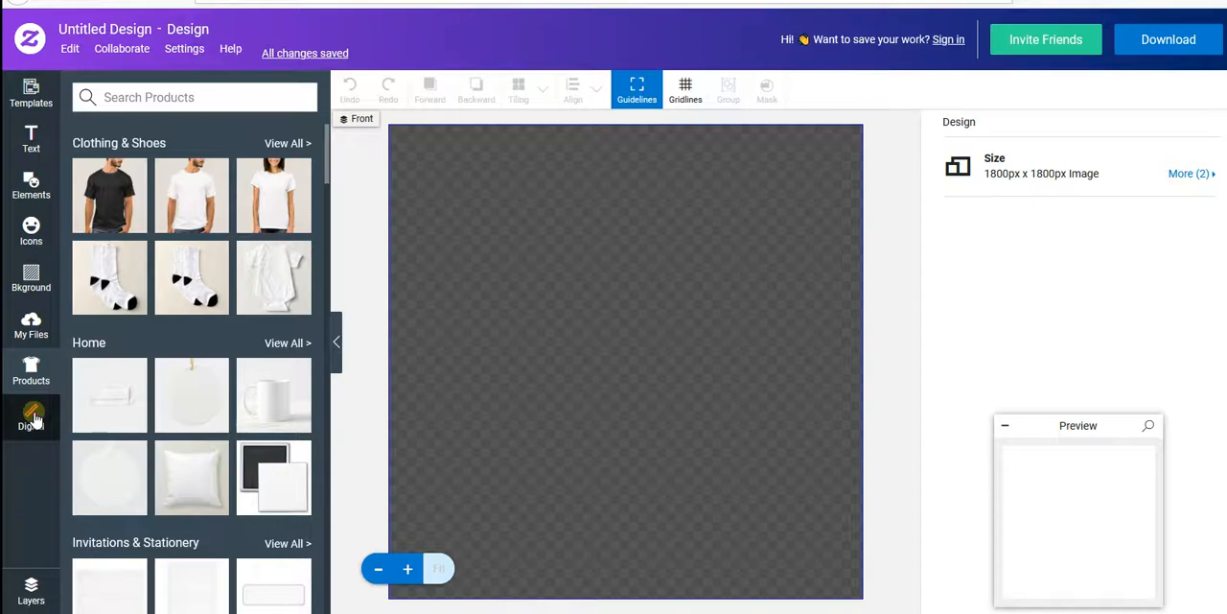
pyautogui.click(33, 419)
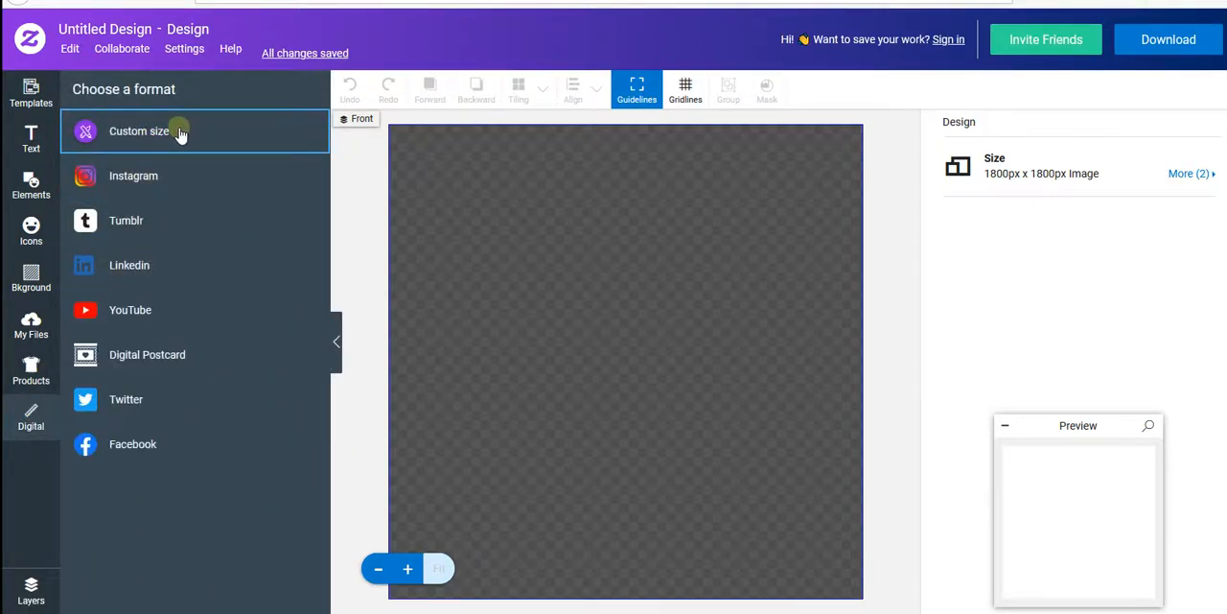
pyautogui.click(1108, 191)
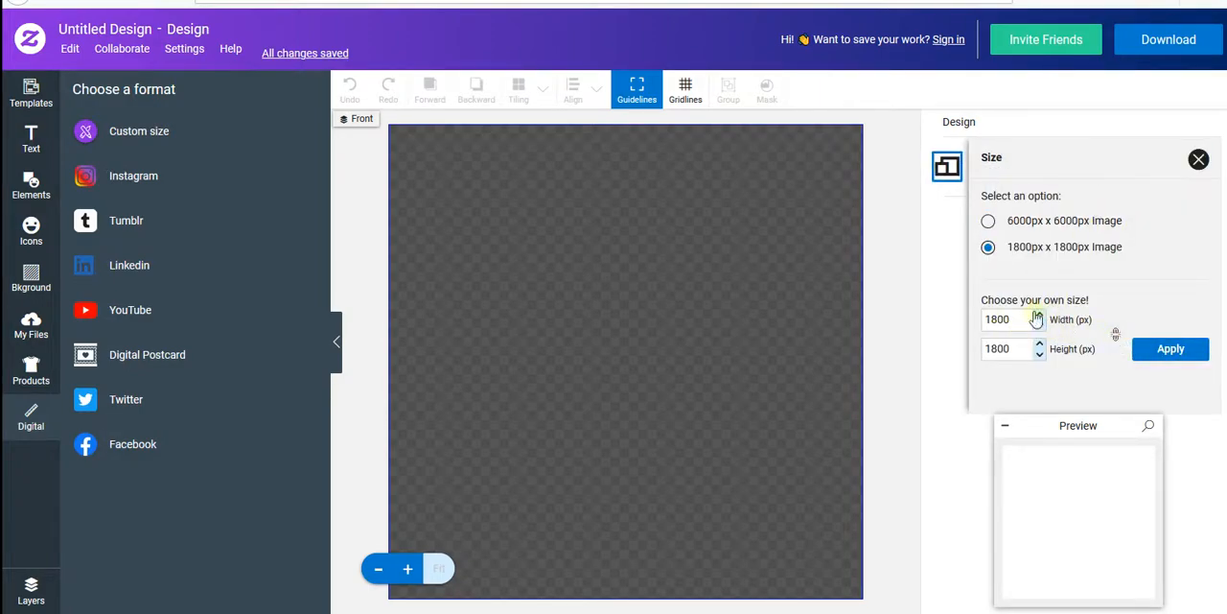
pyautogui.doubleClick(1004, 319)
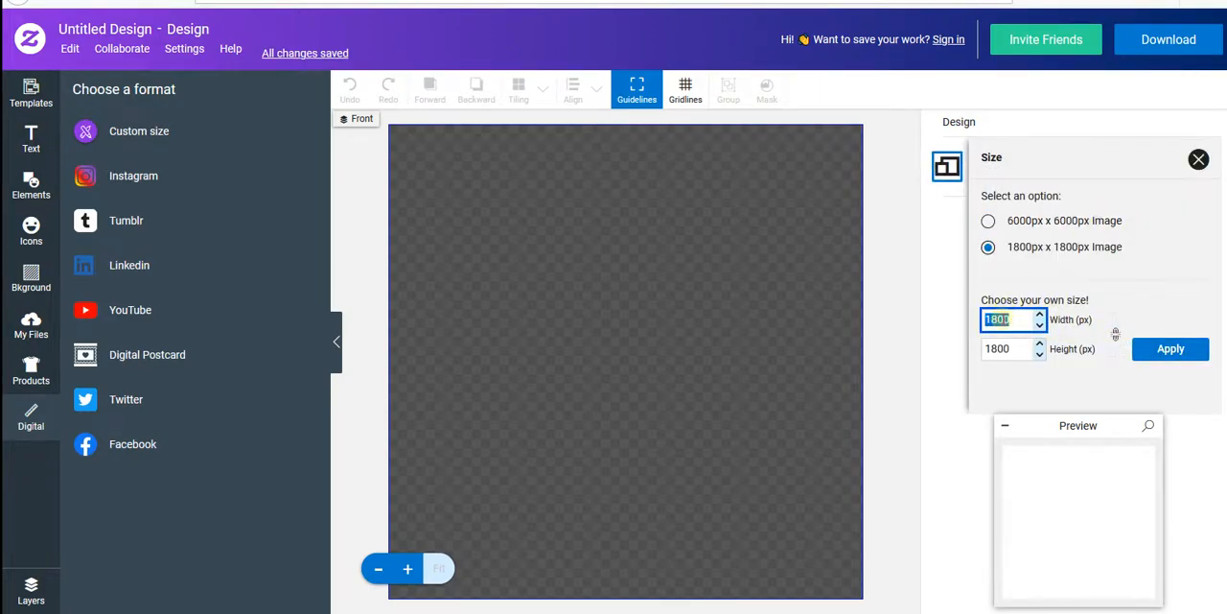
pyautogui.write('4500')
pyautogui.doubleClick(1004, 349)
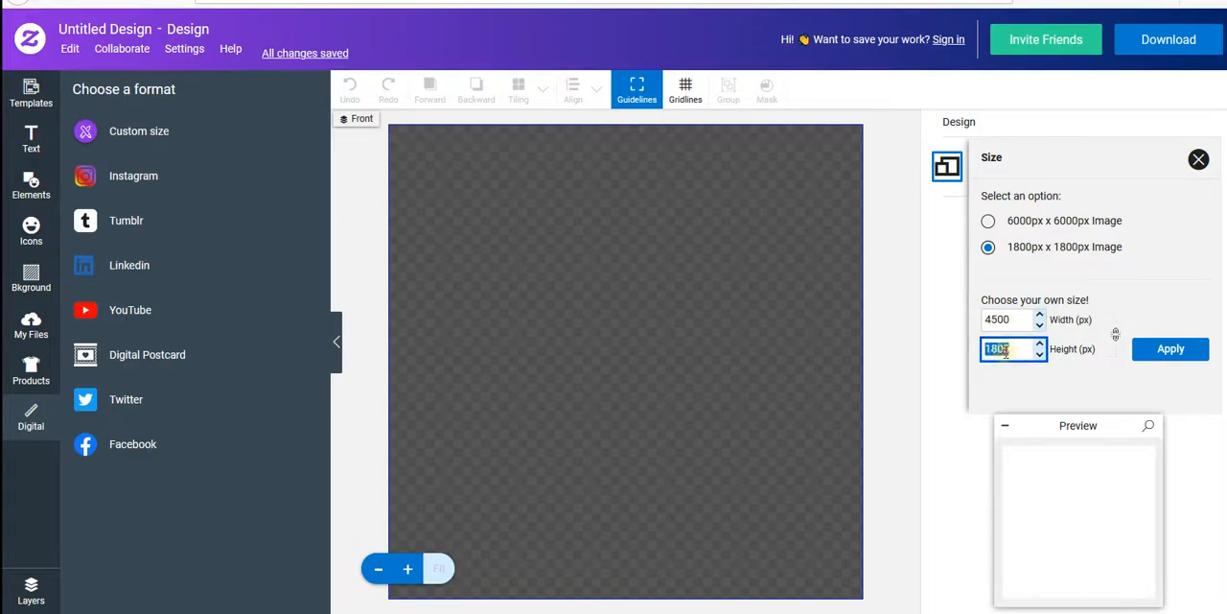
pyautogui.write('5400')
pyautogui.click(1169, 349)
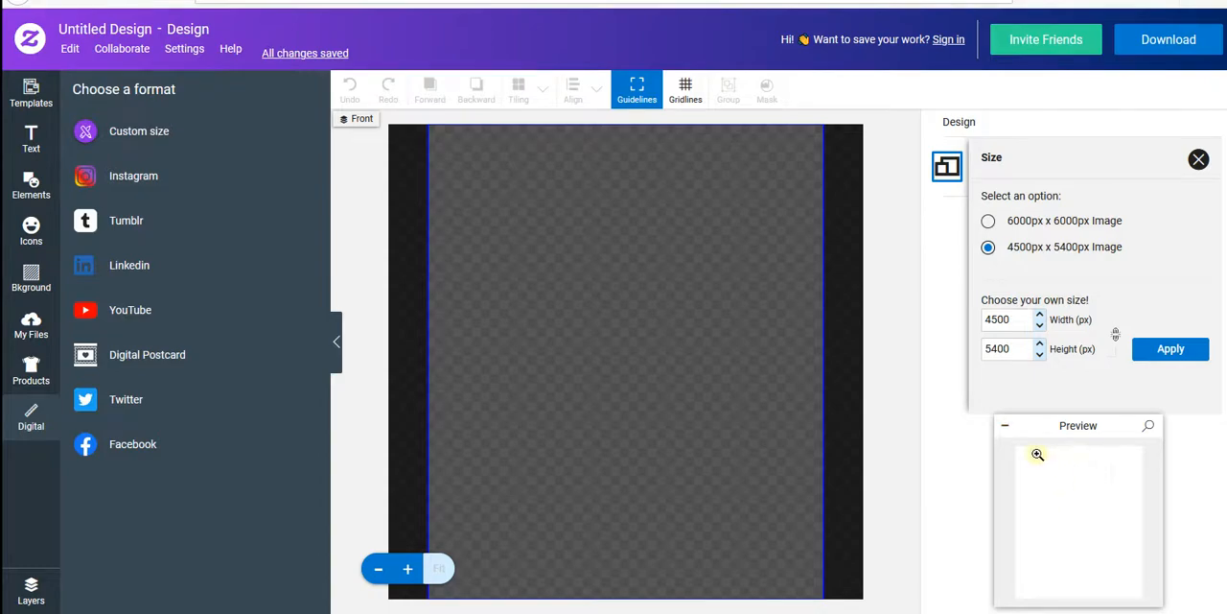
# - Add three separate text objects to the canvas reading LUCKIEST, NURSE and EVER
pyautogui.click(33, 138)
pyautogui.click(163, 144)
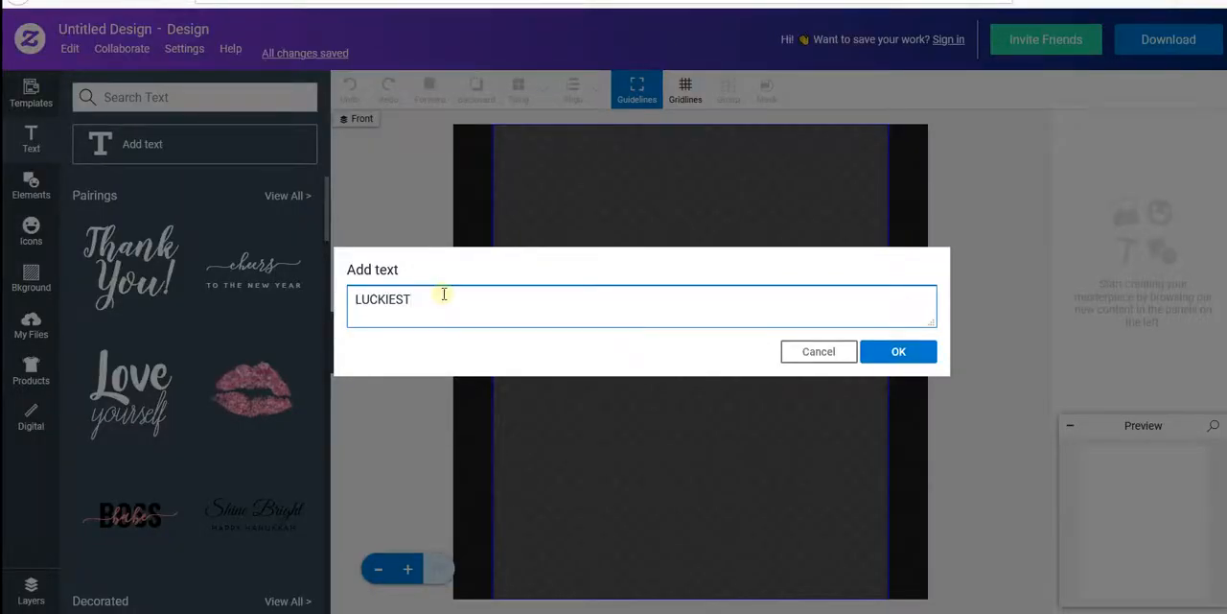
pyautogui.click(873, 351)
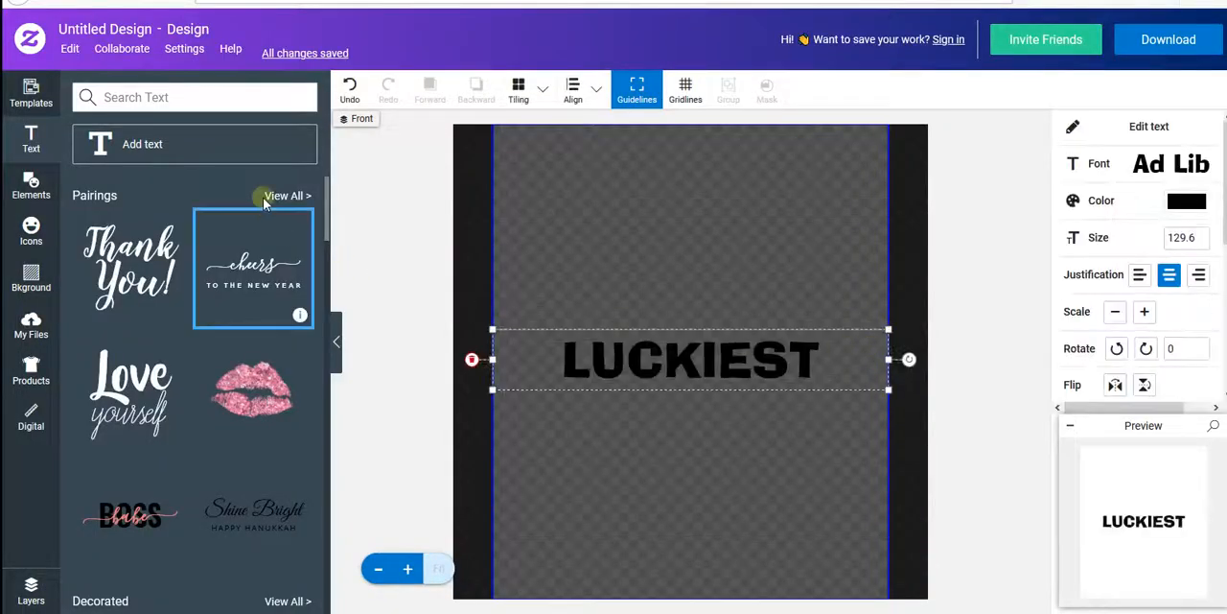
pyautogui.click(223, 153)
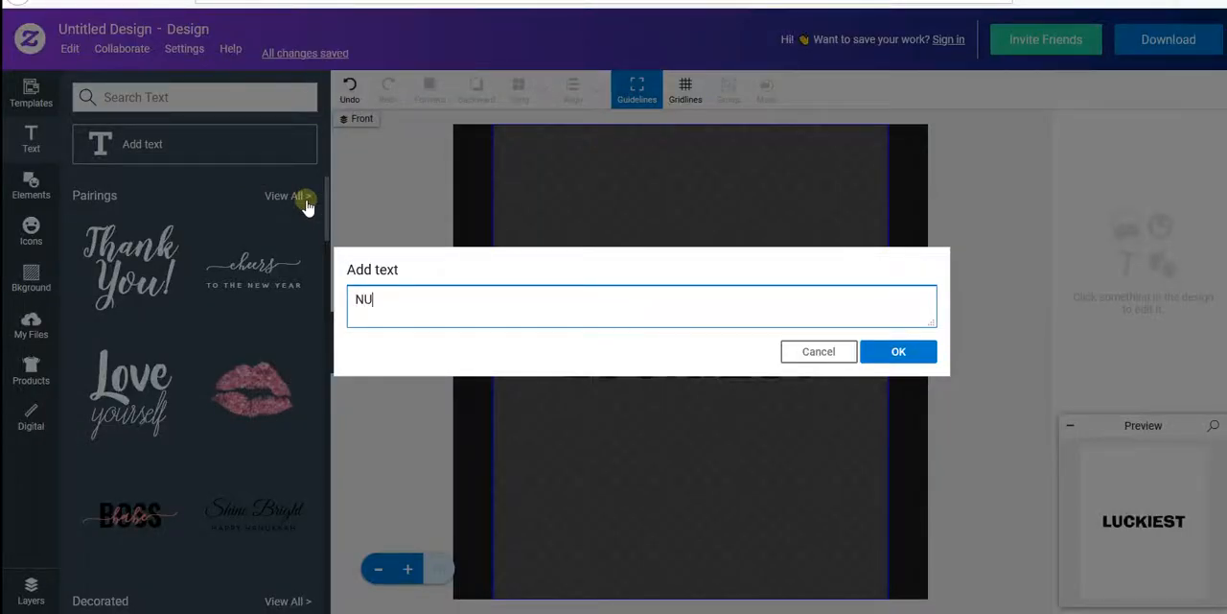
pyautogui.click(887, 351)
pyautogui.click(174, 146)
pyautogui.write('EVER')
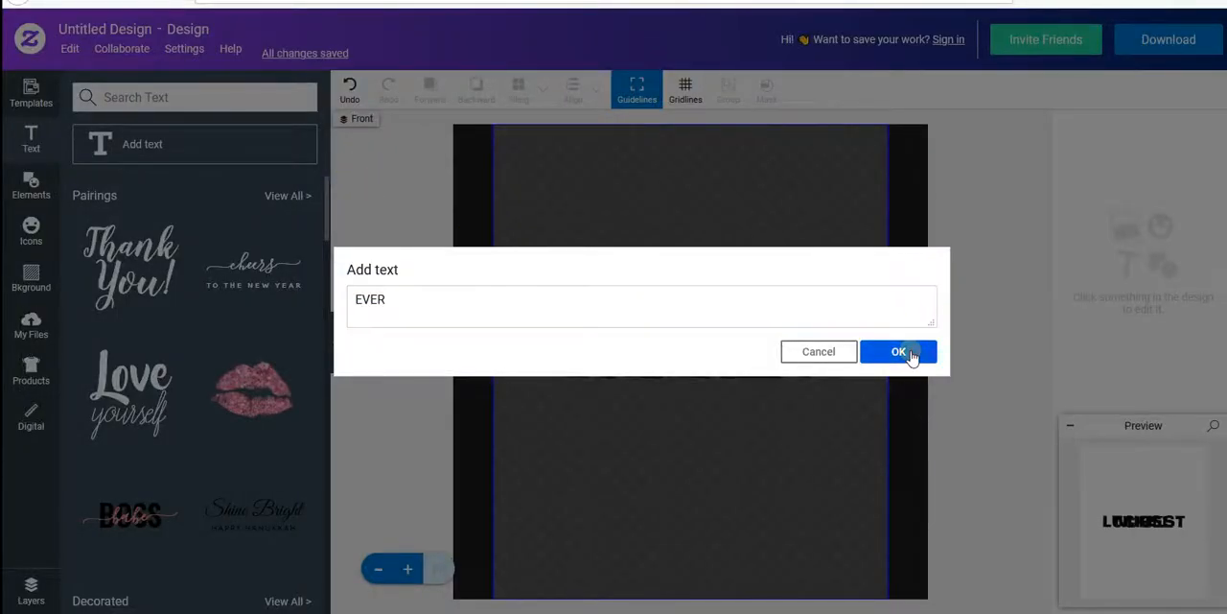
pyautogui.click(906, 352)
# - Arrange the overlapping words in a vertical stack, with LUCKIEST above NURSE and EVER below it
pyautogui.click(739, 363)
pyautogui.moveTo(734, 392); pyautogui.dragTo(739, 475)
pyautogui.moveTo(725, 364); pyautogui.dragTo(717, 282)
pyautogui.click(720, 350)
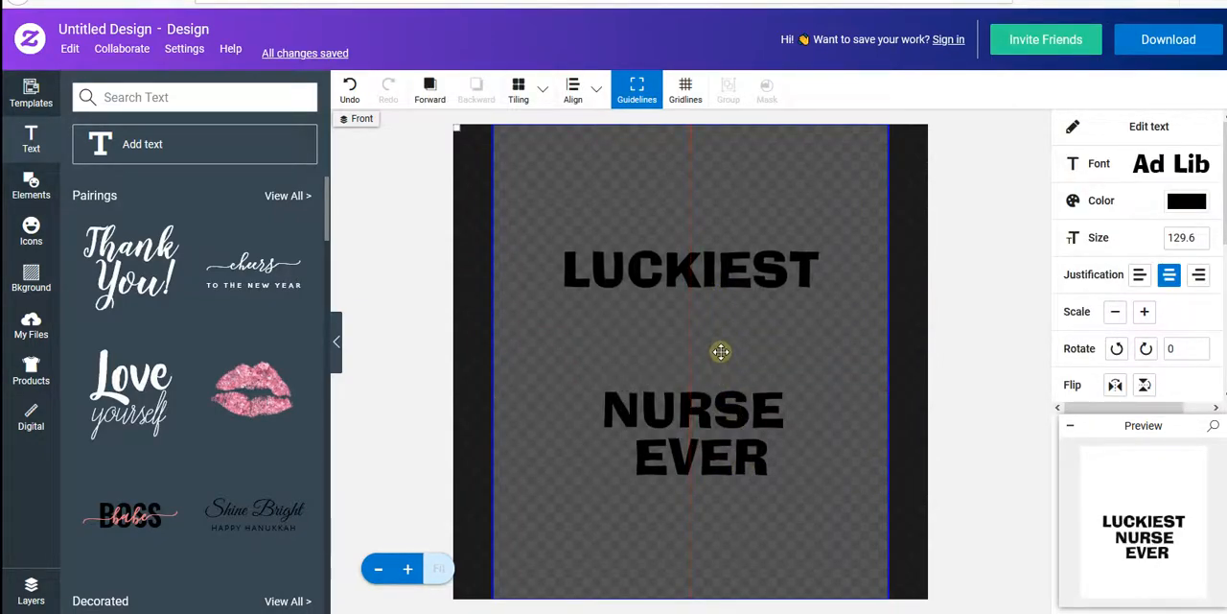
pyautogui.moveTo(708, 400); pyautogui.dragTo(700, 333)
pyautogui.click(703, 423)
pyautogui.moveTo(705, 447); pyautogui.dragTo(694, 421)
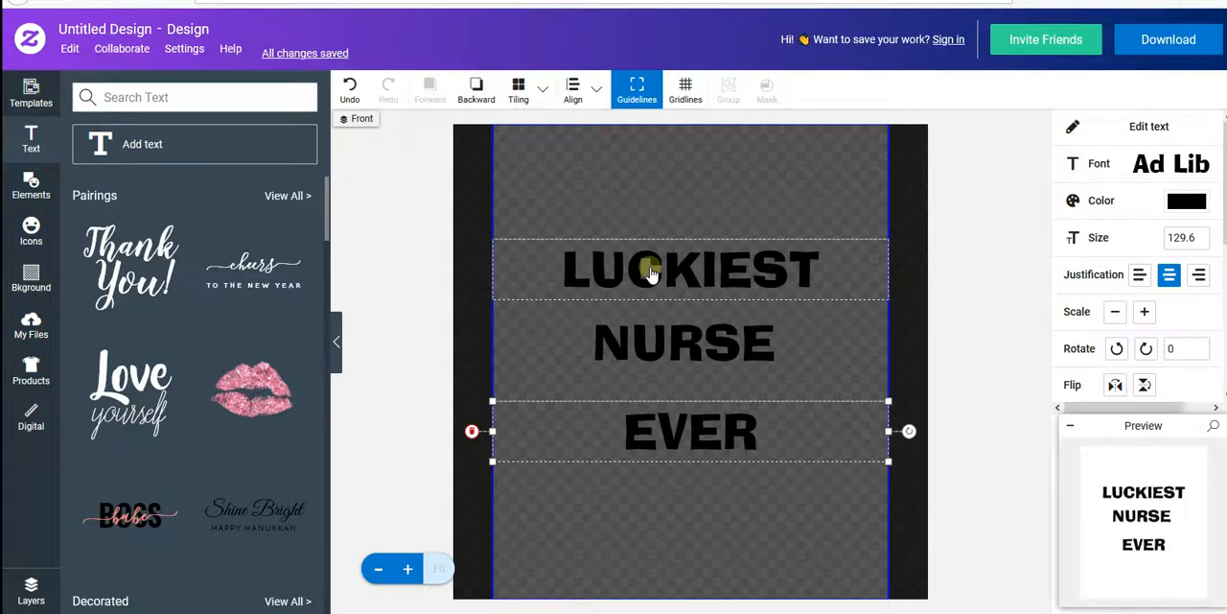
# - Try the Ryan font on the word EVER
pyautogui.click(1146, 173)
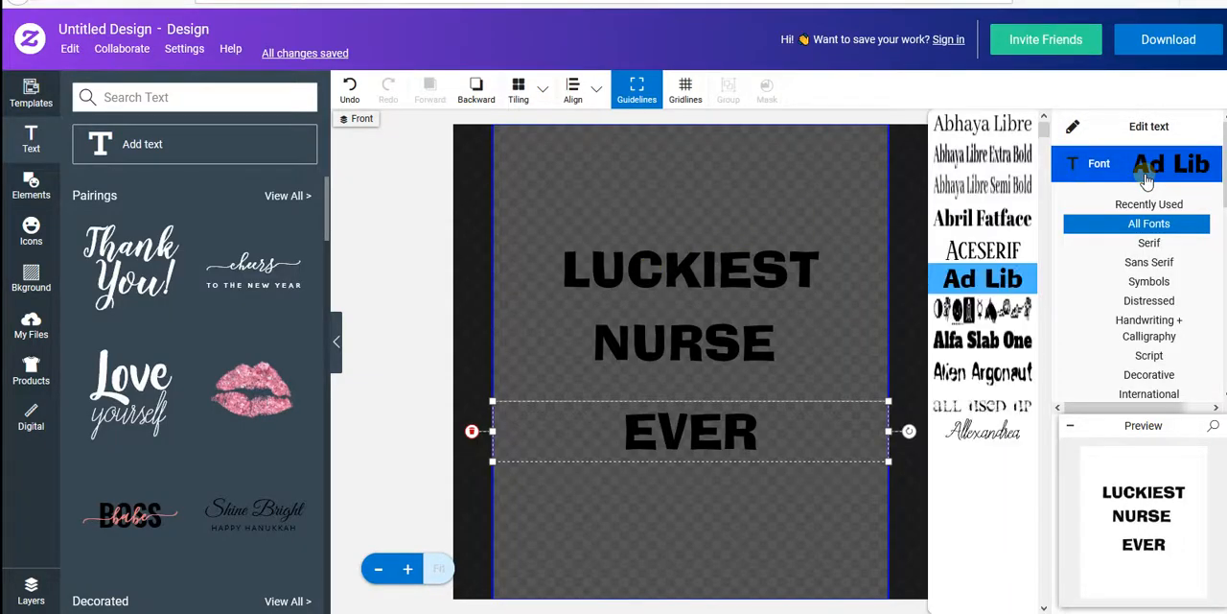
pyautogui.scroll(-5, 1002, 342)
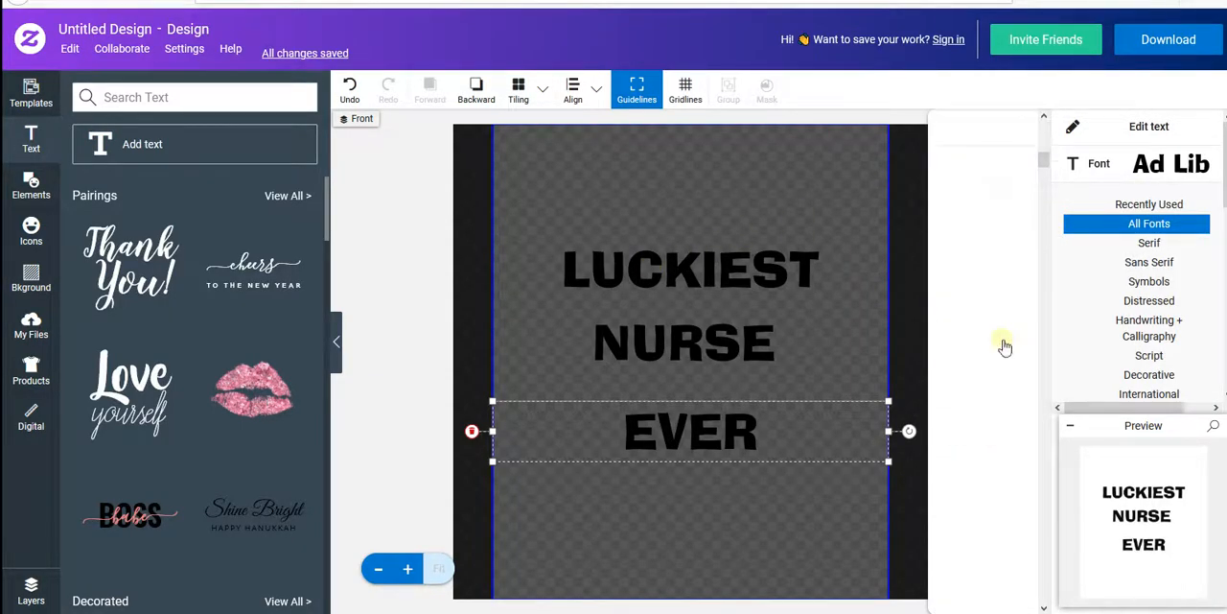
pyautogui.scroll(-10, 1003, 355)
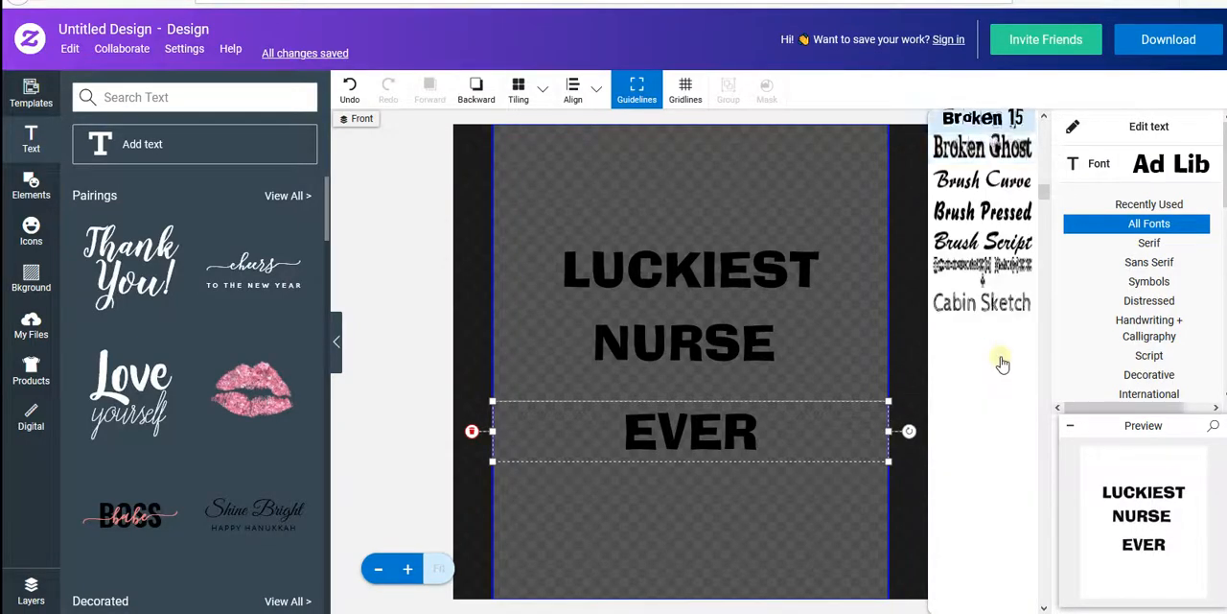
pyautogui.scroll(-10, 1003, 366)
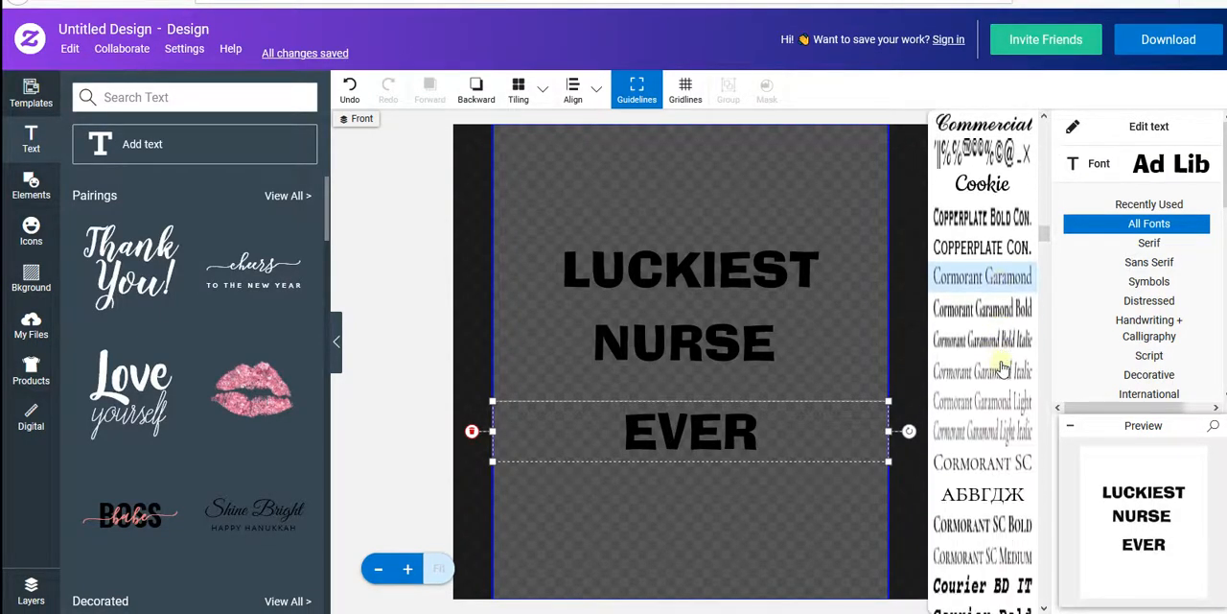
pyautogui.scroll(-3, 1002, 368)
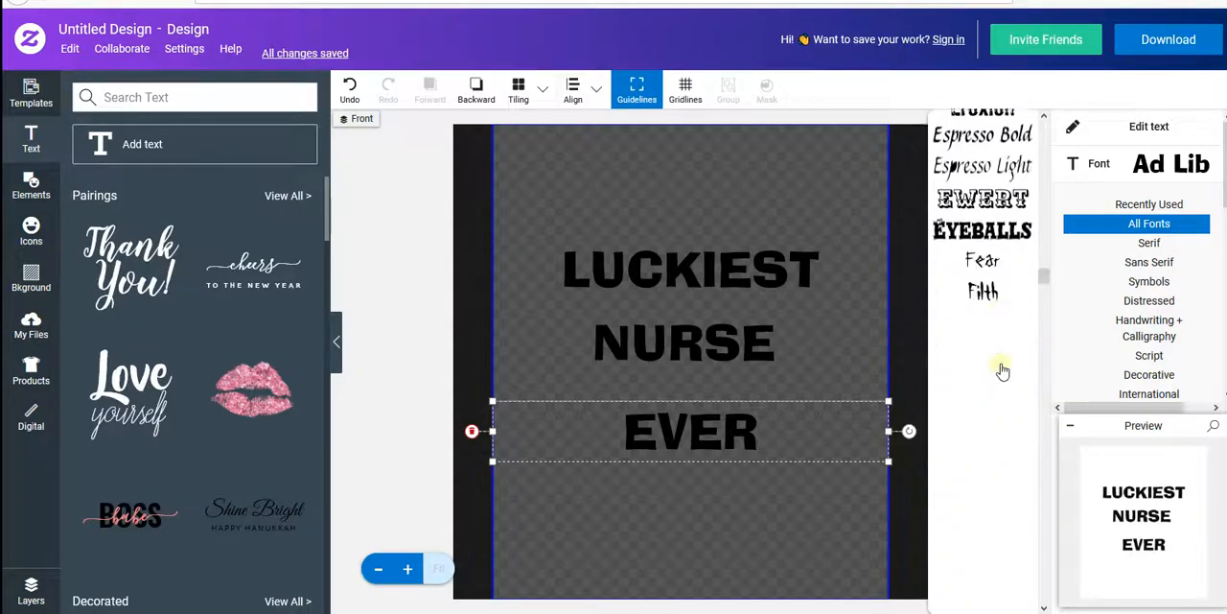
pyautogui.moveTo(1046, 270); pyautogui.dragTo(1076, 492)
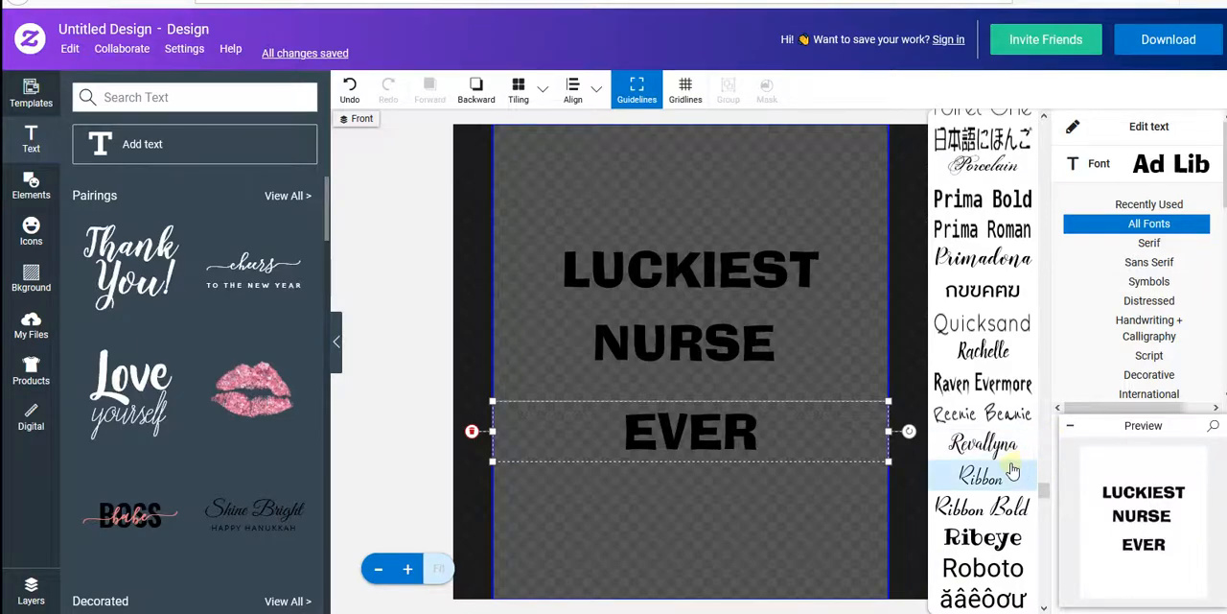
pyautogui.scroll(-3, 1016, 484)
pyautogui.scroll(-2, 1012, 504)
pyautogui.scroll(-10, 997, 508)
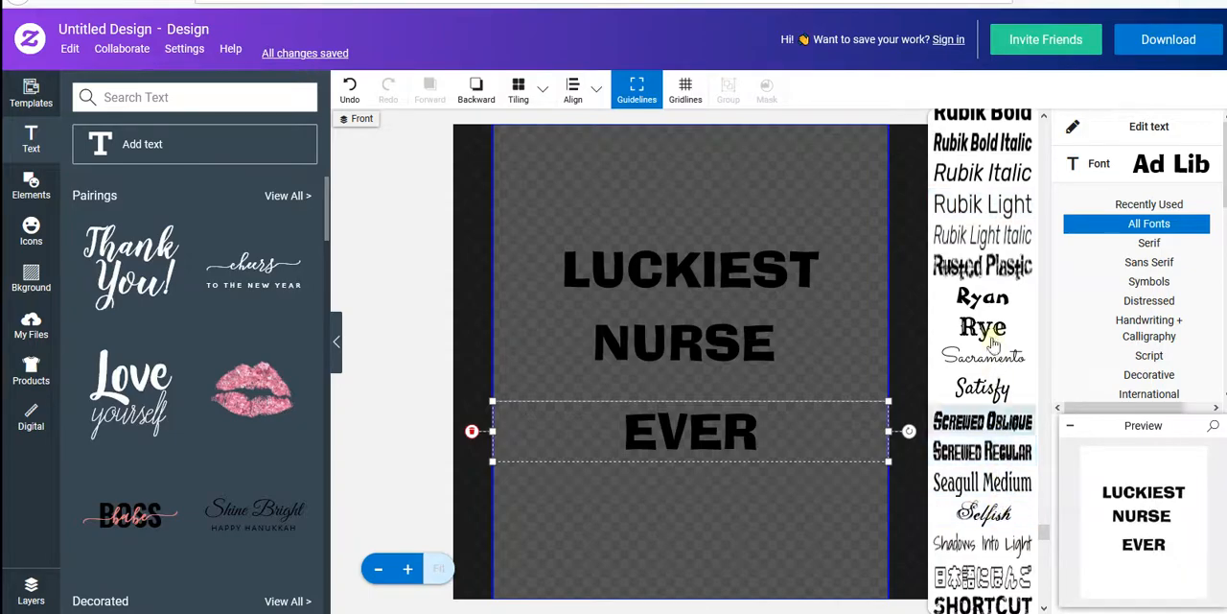
pyautogui.click(985, 299)
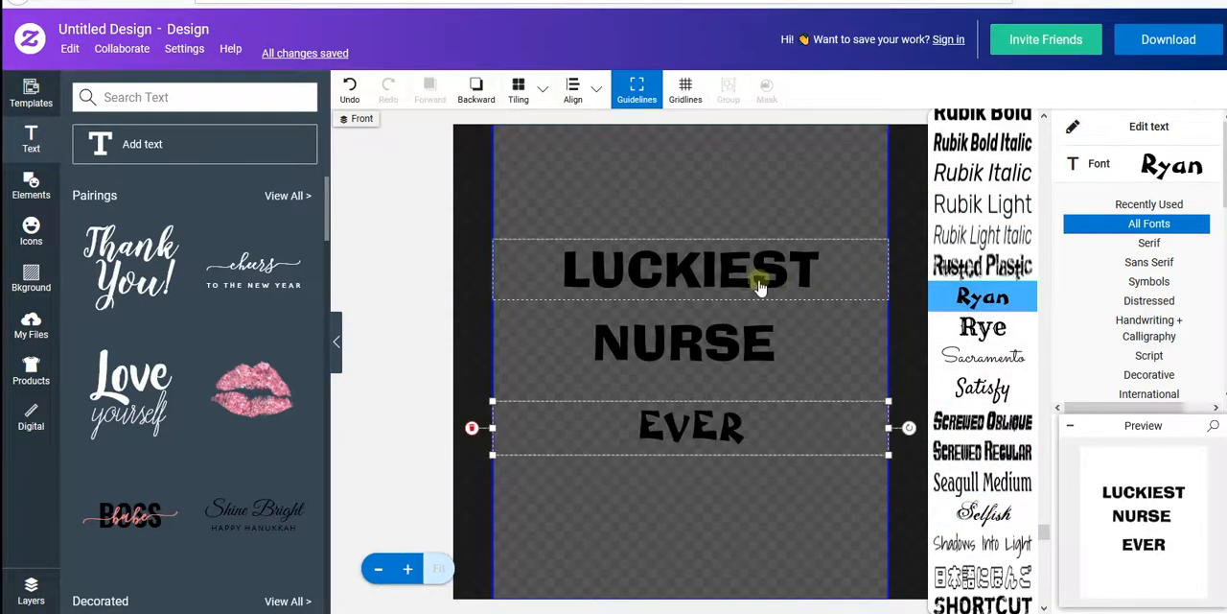
# - Change the font of LUCKIEST to Ryan and undo the font change made to EVER
pyautogui.click(713, 281)
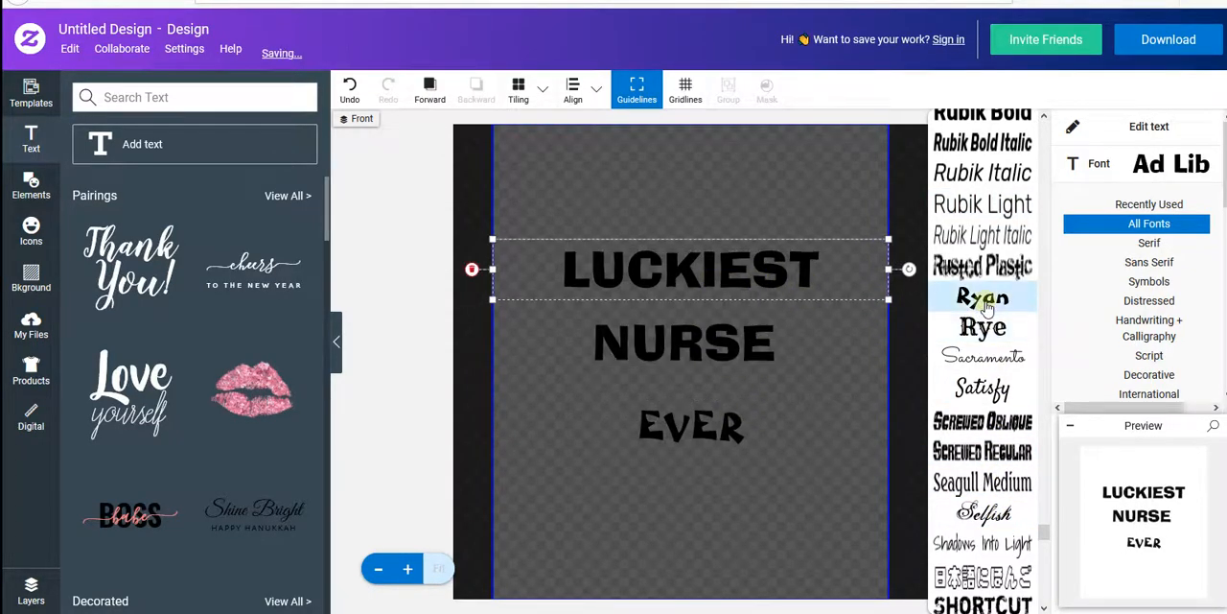
pyautogui.click(985, 302)
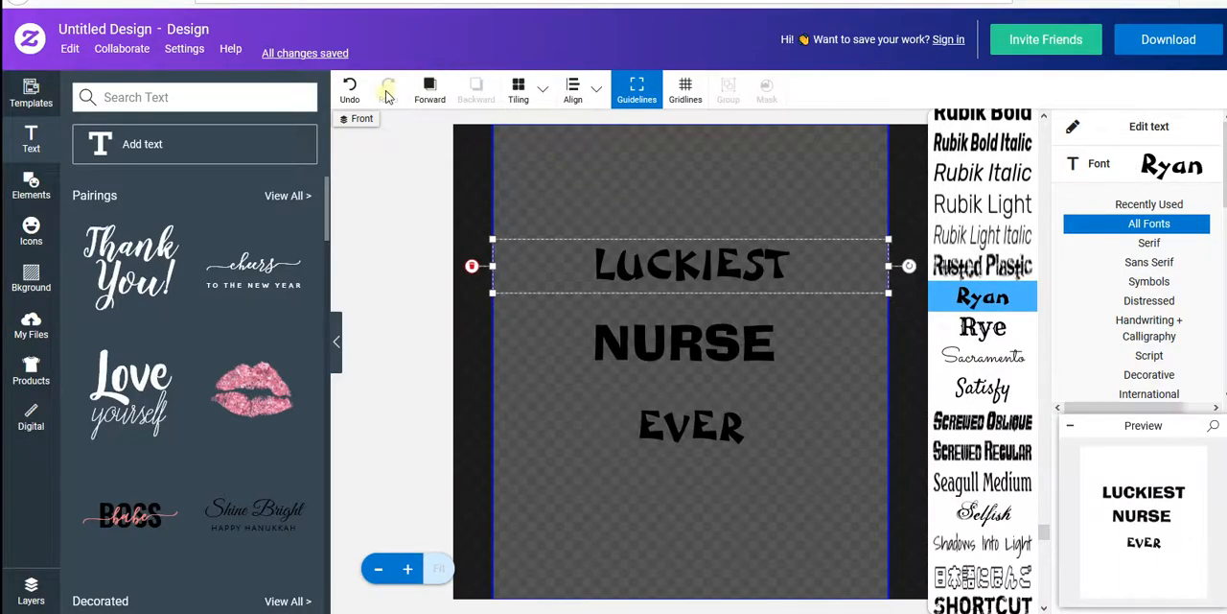
pyautogui.click(351, 90)
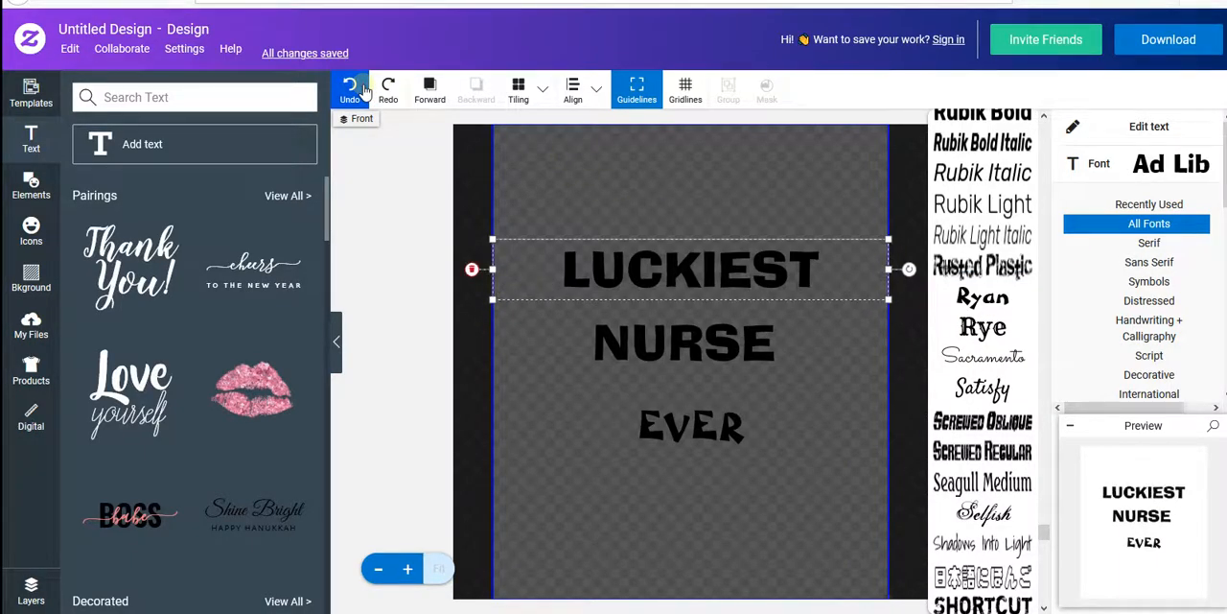
pyautogui.click(353, 91)
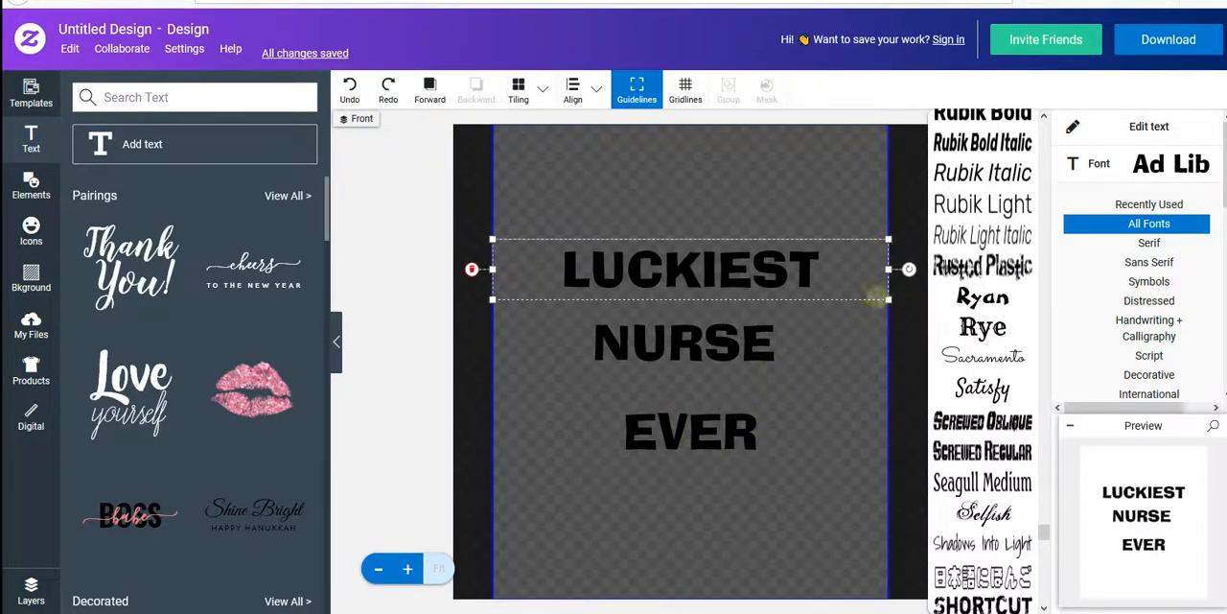
pyautogui.click(959, 297)
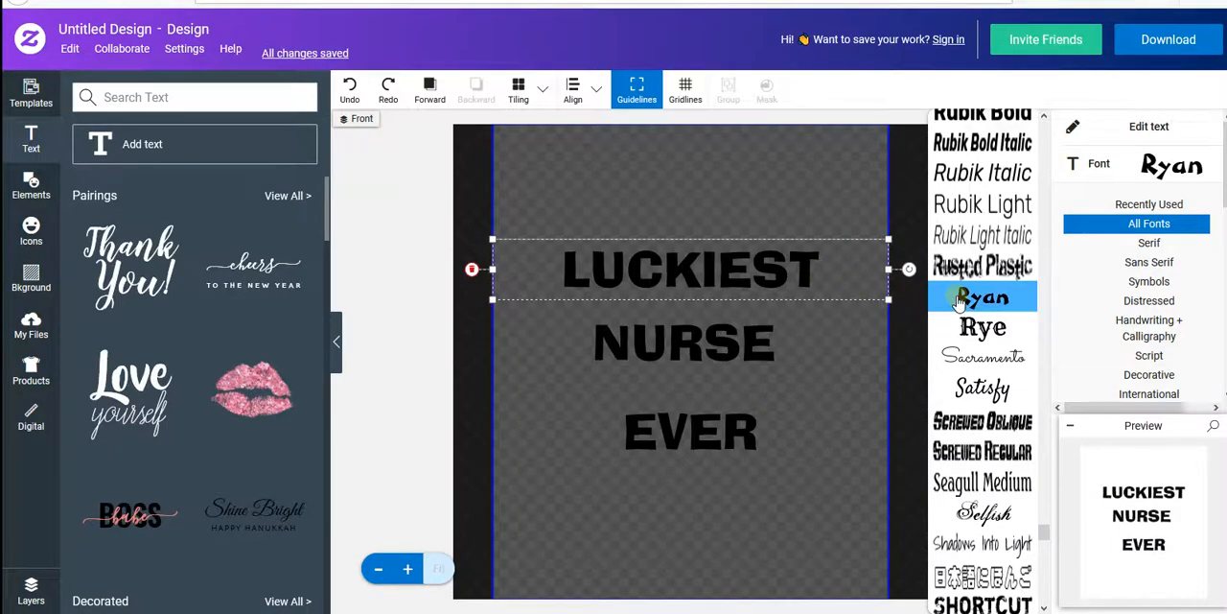
# - Set the font of the word NURSE to Melanie and deselect it
pyautogui.click(738, 432)
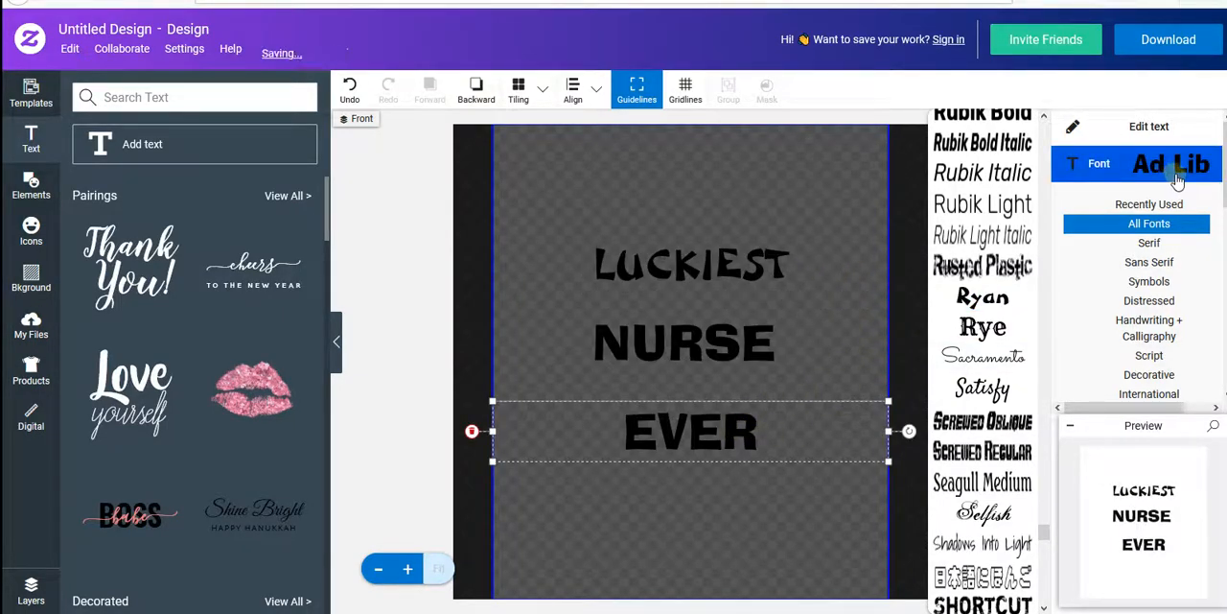
pyautogui.click(780, 345)
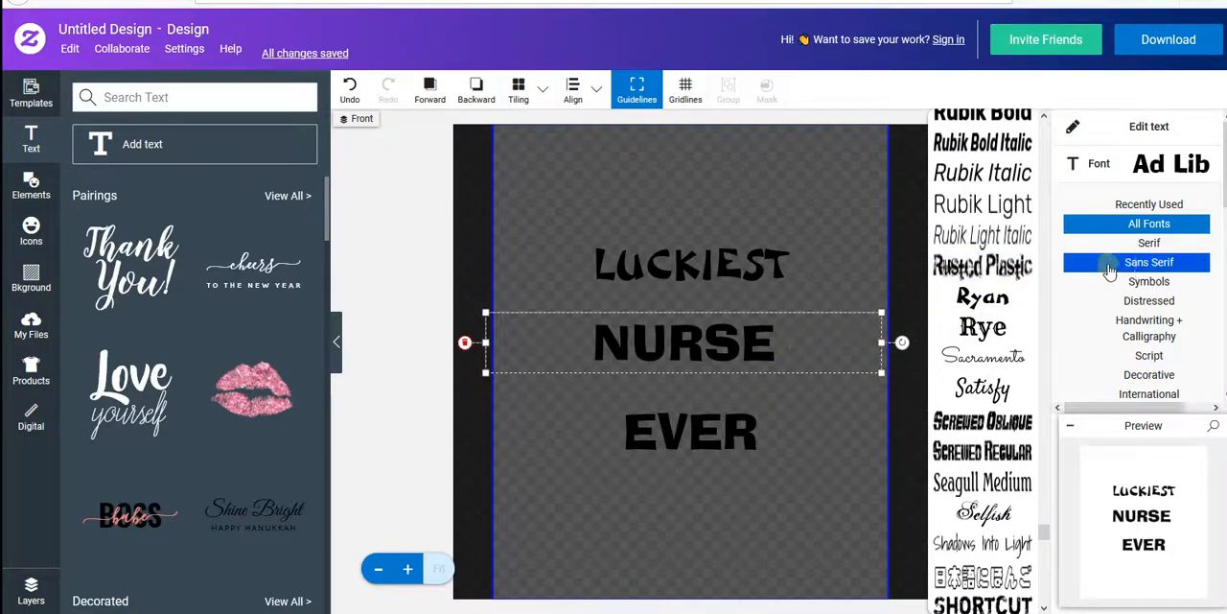
pyautogui.click(1162, 303)
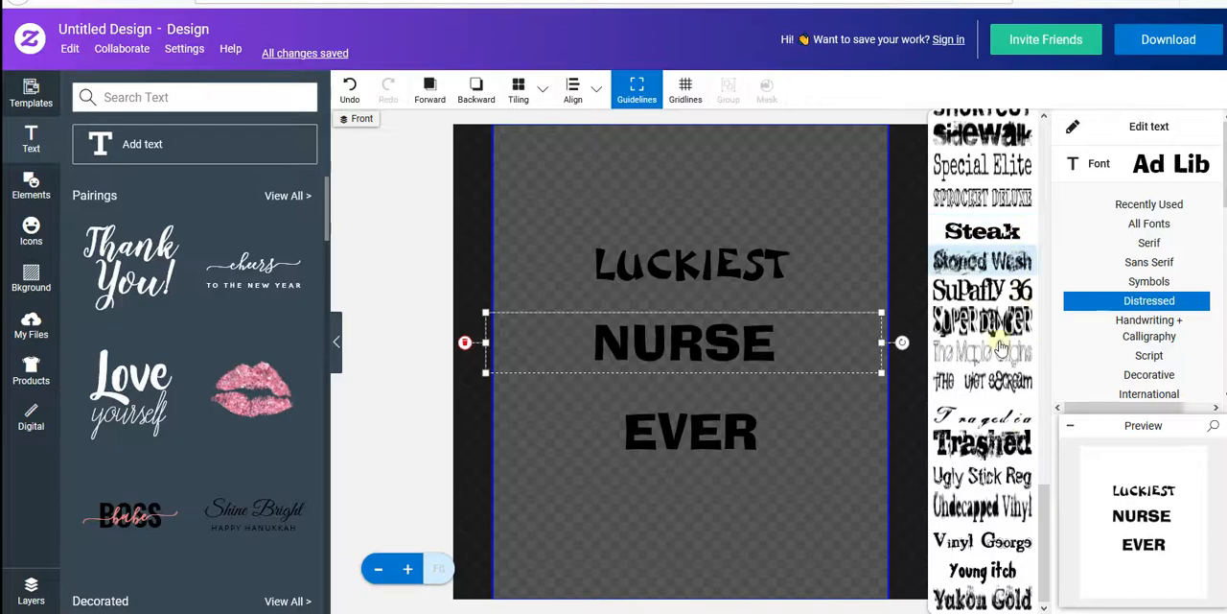
pyautogui.click(1149, 224)
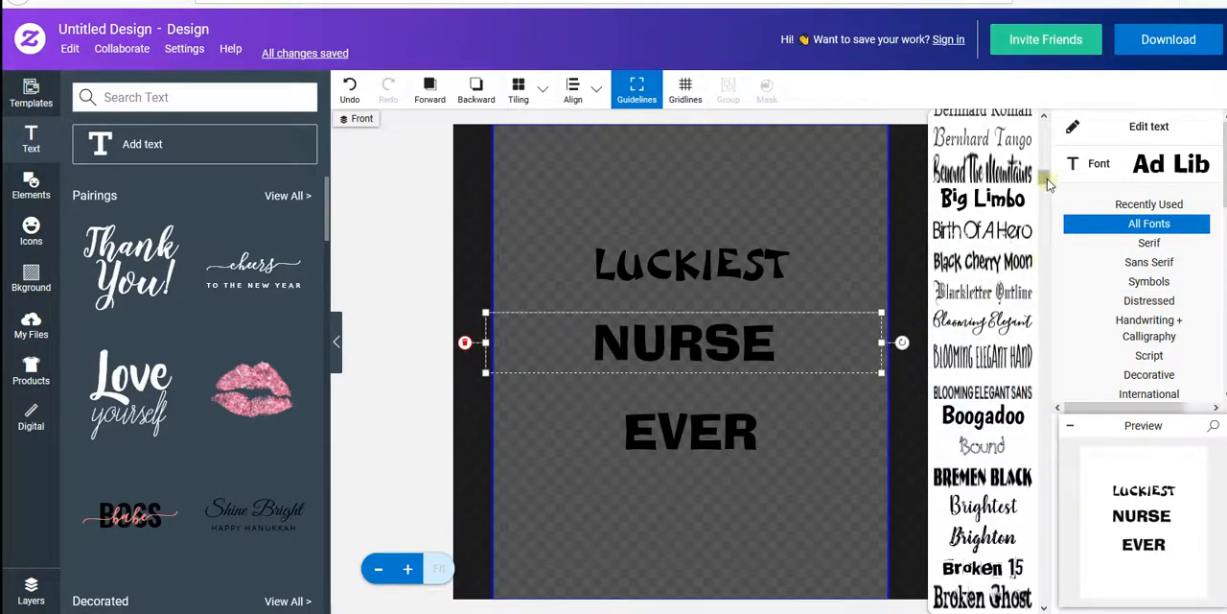
pyautogui.moveTo(1048, 184); pyautogui.dragTo(1048, 384)
pyautogui.moveTo(1045, 404); pyautogui.dragTo(1046, 409)
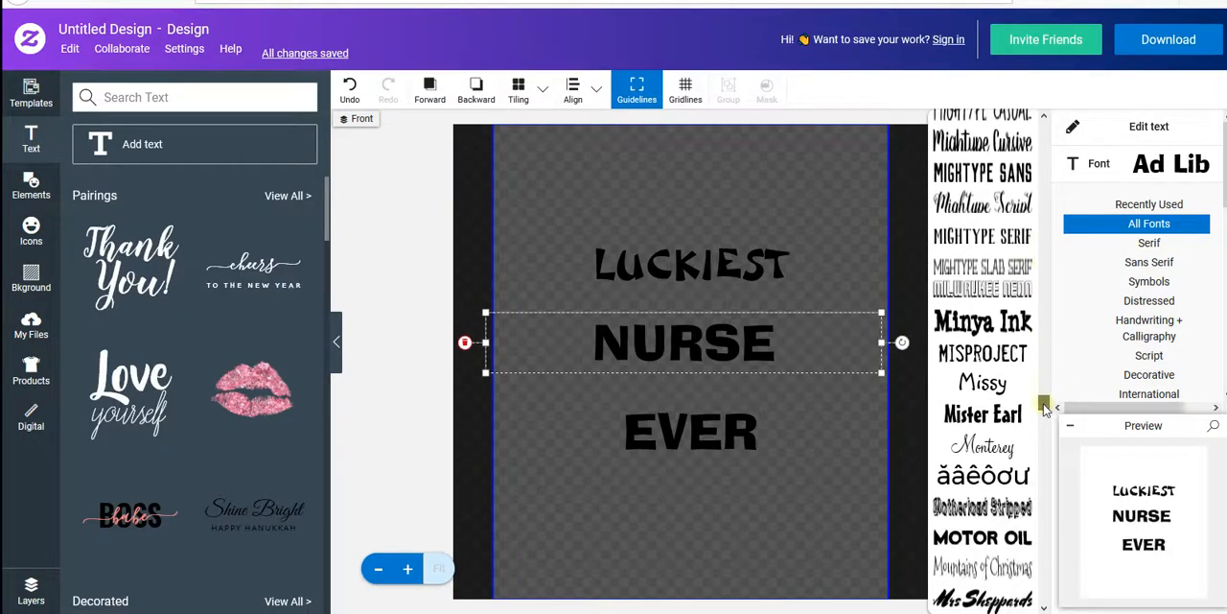
pyautogui.scroll(-3, 988, 412)
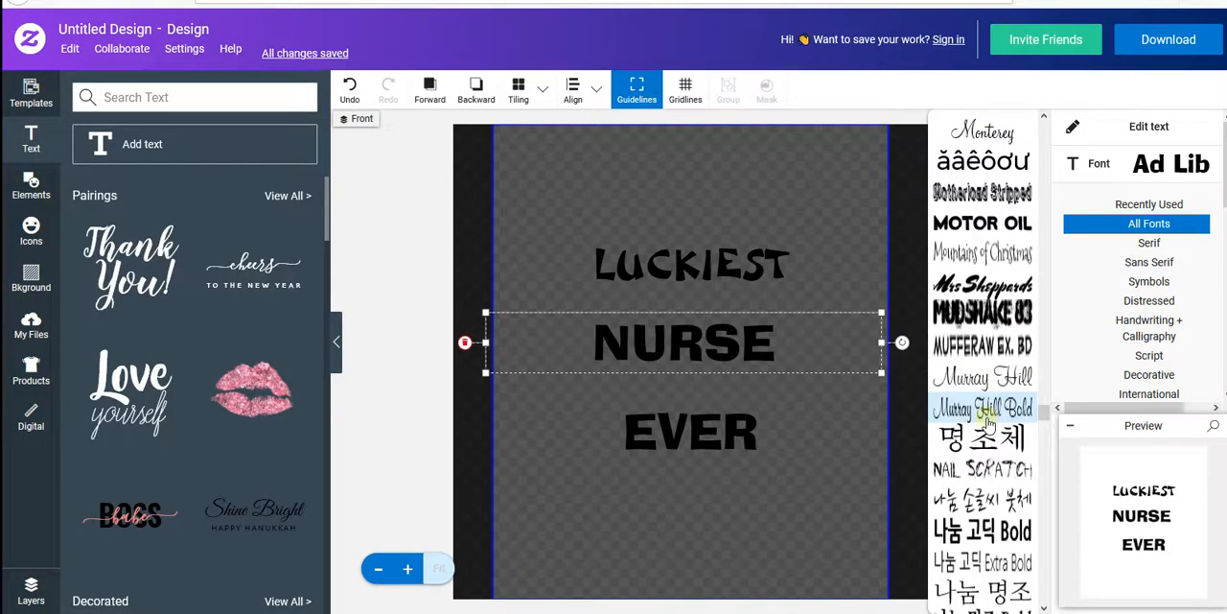
pyautogui.scroll(3, 987, 419)
pyautogui.scroll(2, 987, 422)
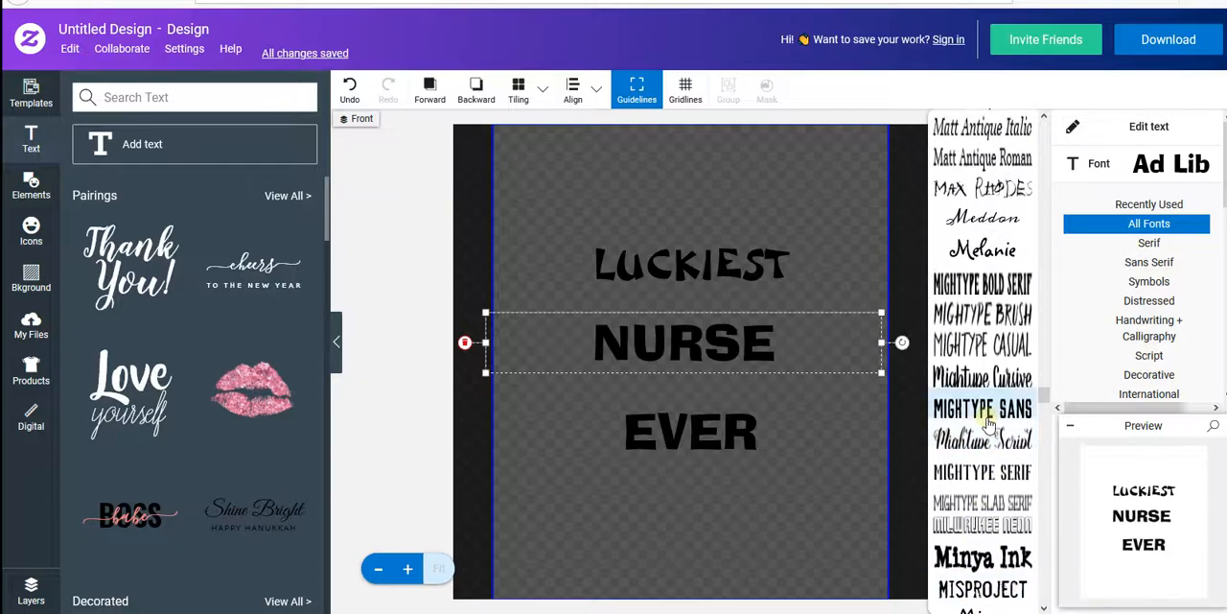
pyautogui.click(988, 250)
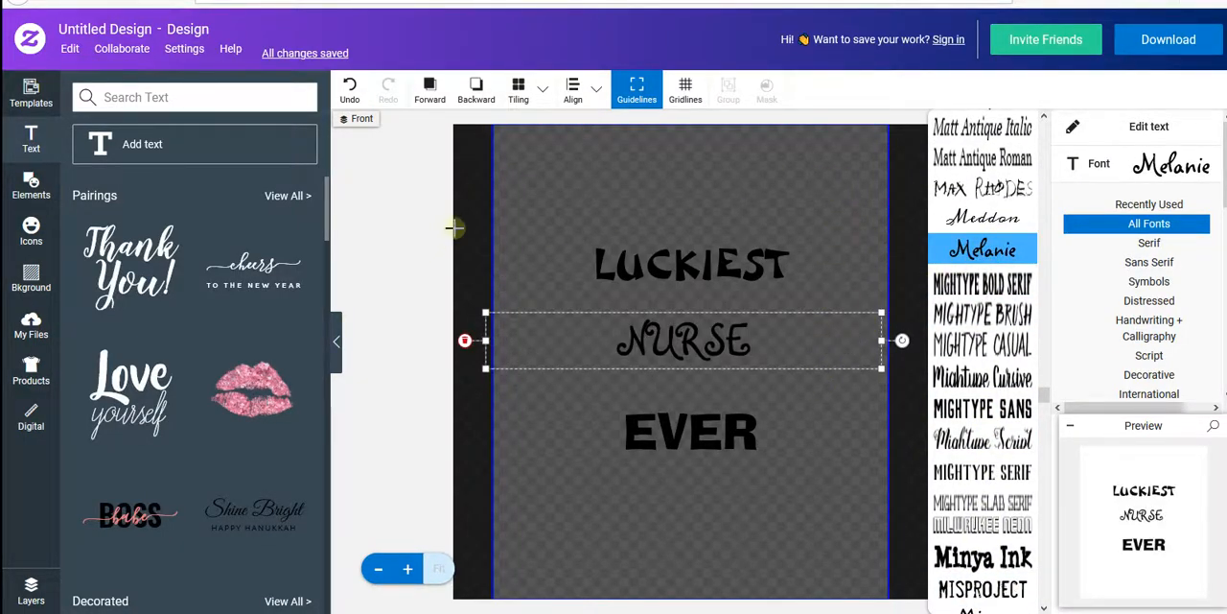
pyautogui.click(449, 229)
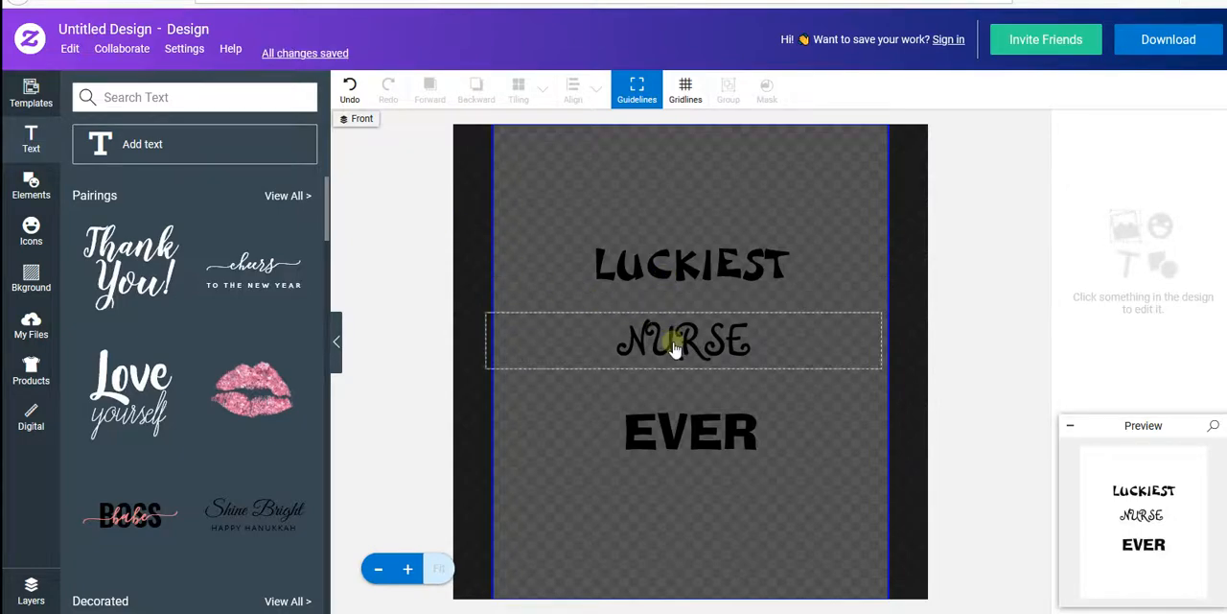
# - Bend the word LUCKIEST into an upward arch with a curvature of about 0.6 and deselect it
pyautogui.click(677, 286)
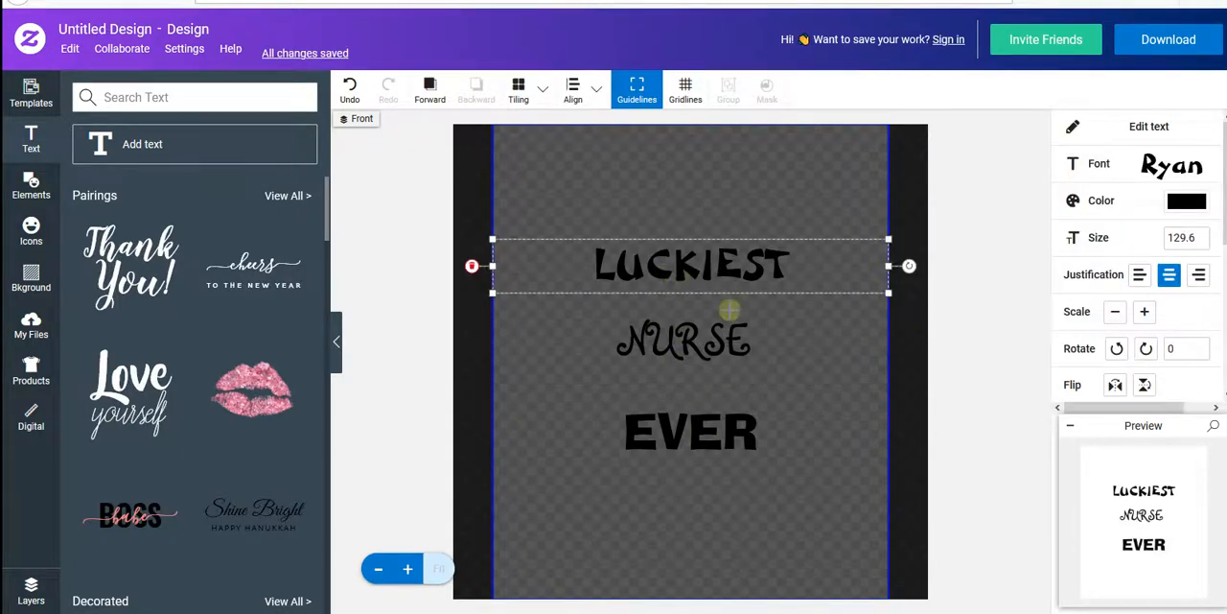
pyautogui.scroll(-3, 1150, 287)
pyautogui.scroll(-1, 1170, 345)
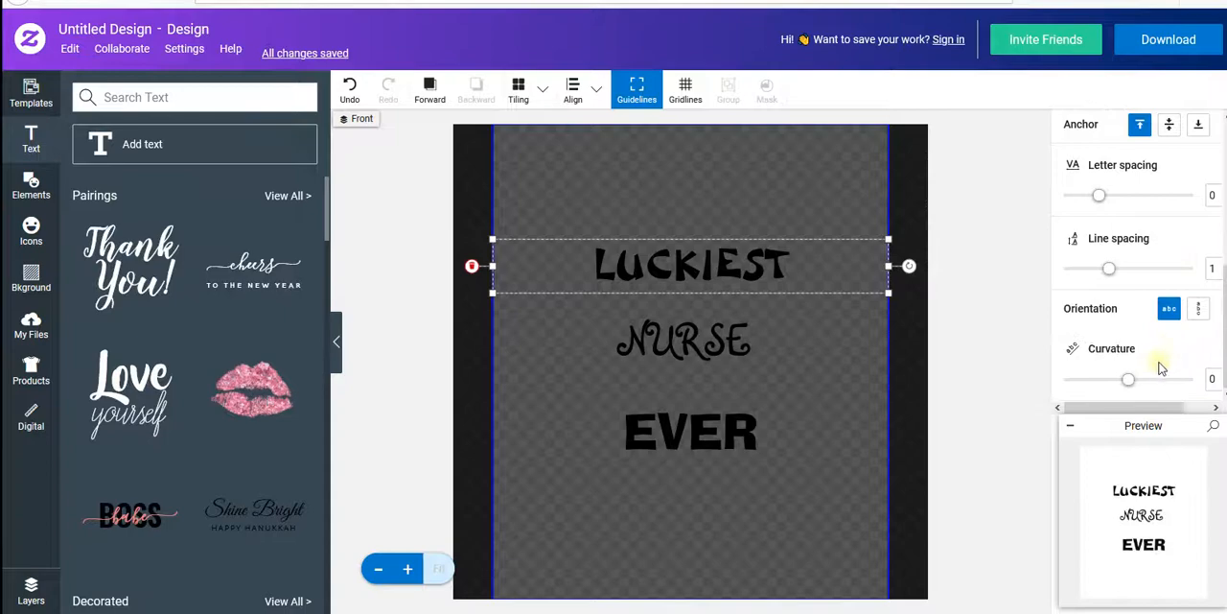
pyautogui.moveTo(1142, 381); pyautogui.dragTo(1165, 381)
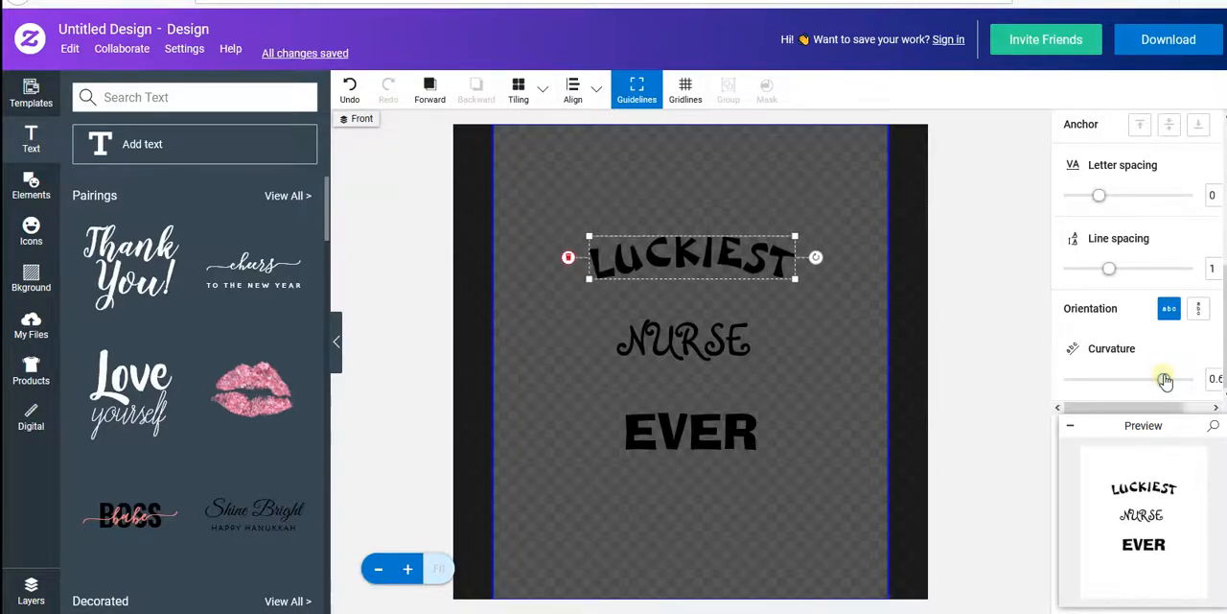
pyautogui.click(795, 197)
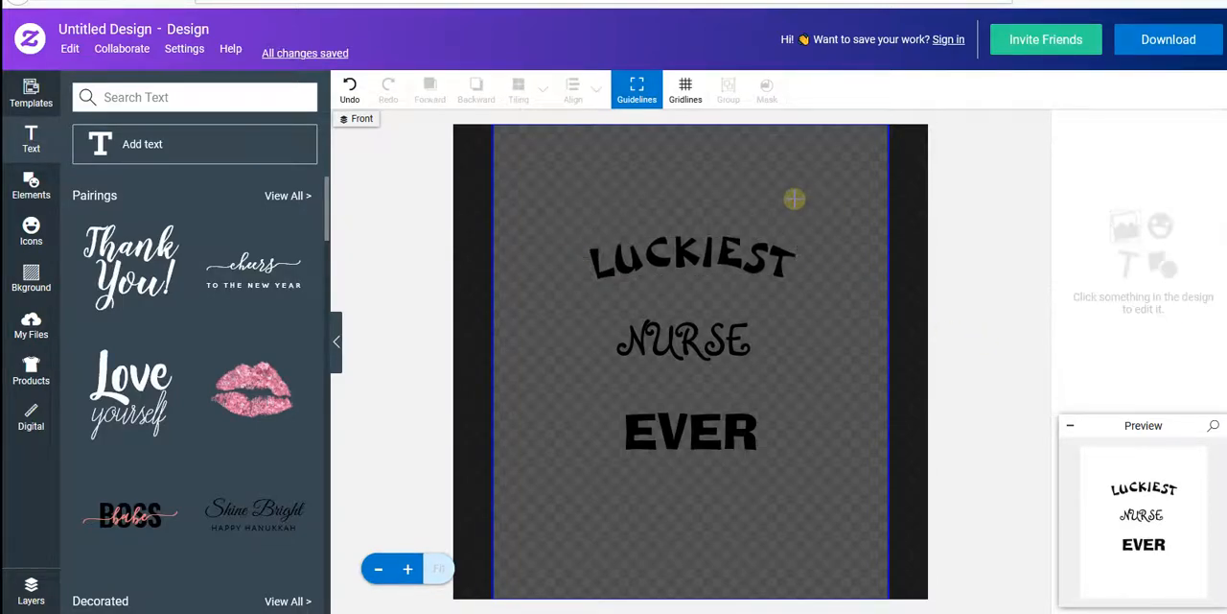
# - Enlarge the word NURSE and center it beneath LUCKIEST, with EVER moved up close below it
pyautogui.click(725, 274)
pyautogui.click(718, 338)
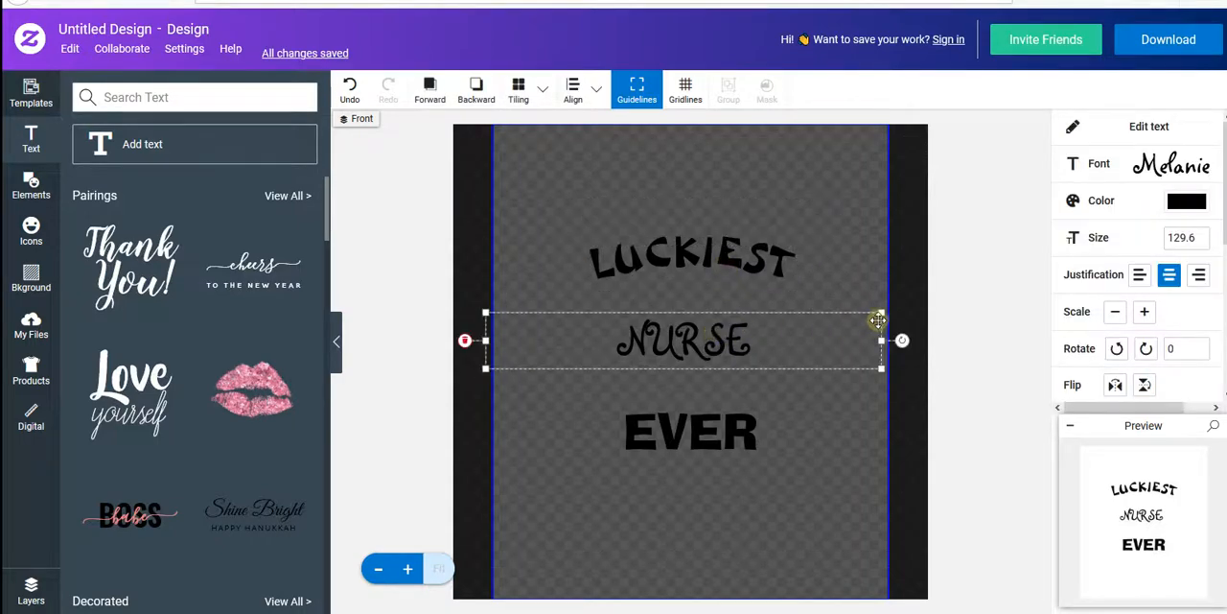
pyautogui.moveTo(880, 312); pyautogui.dragTo(905, 277)
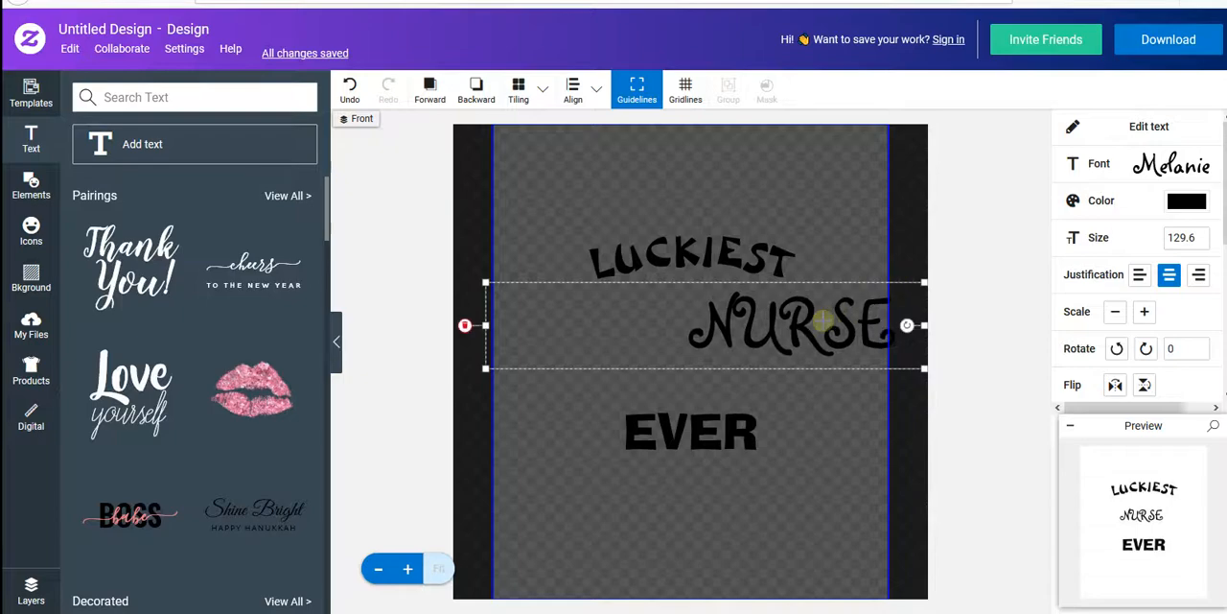
pyautogui.moveTo(759, 321); pyautogui.dragTo(722, 311)
pyautogui.moveTo(699, 423); pyautogui.dragTo(699, 377)
pyautogui.moveTo(699, 423); pyautogui.dragTo(704, 386)
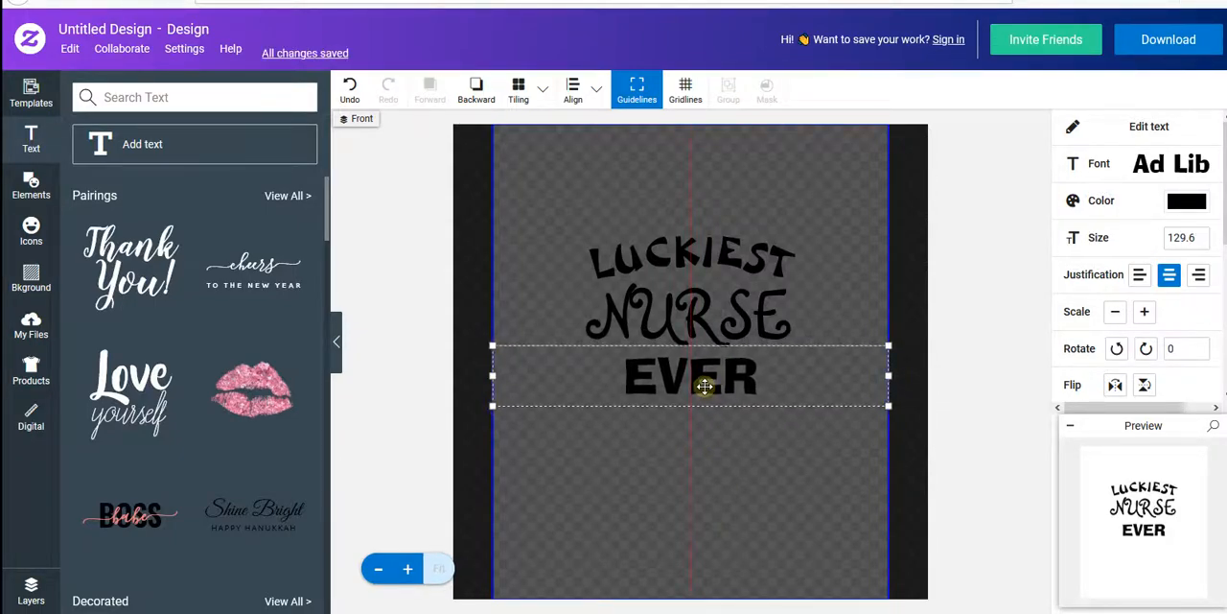
# - Search the elements library for "ST PATRICK" and browse the graphics
pyautogui.click(34, 184)
pyautogui.click(138, 97)
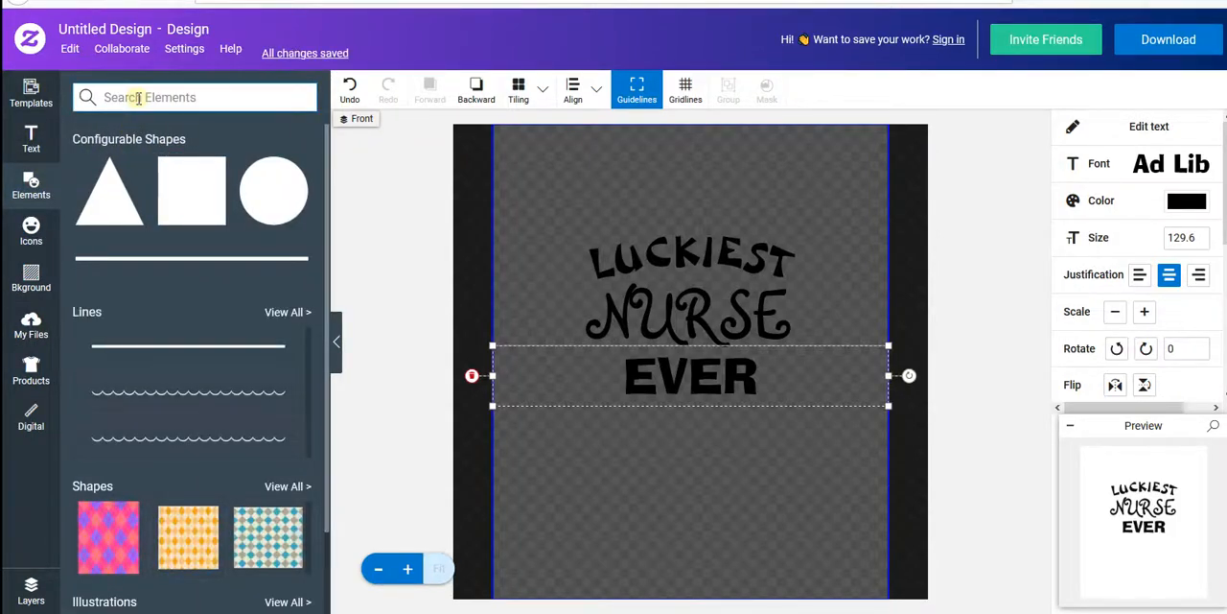
pyautogui.write('ST PATRICK')
pyautogui.press('Return')
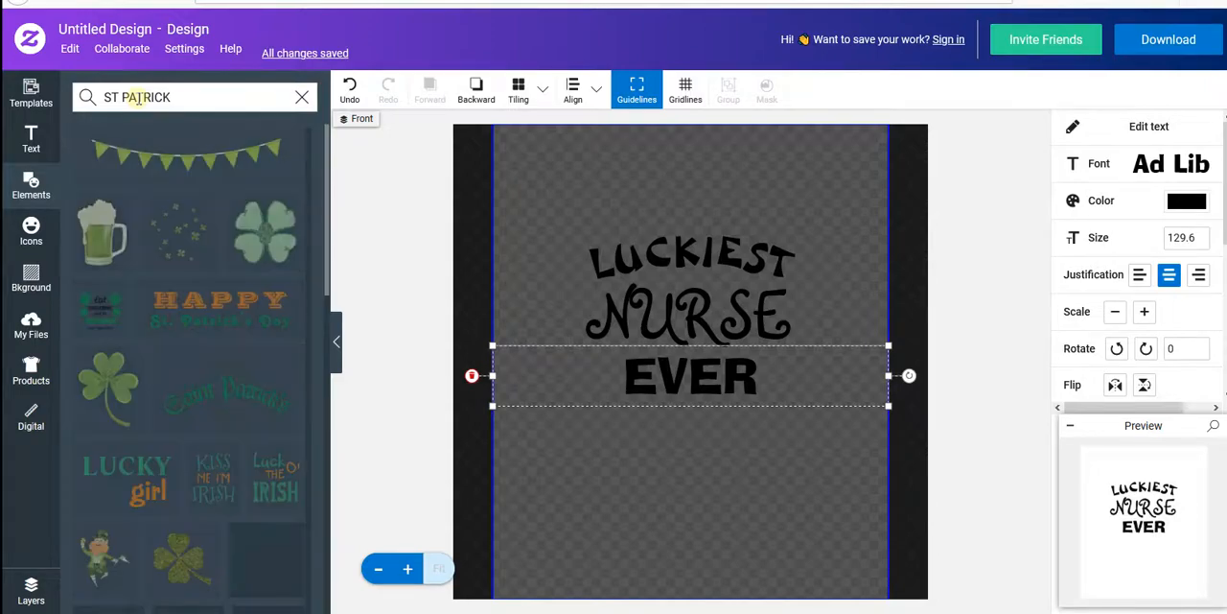
pyautogui.scroll(-6, 144, 317)
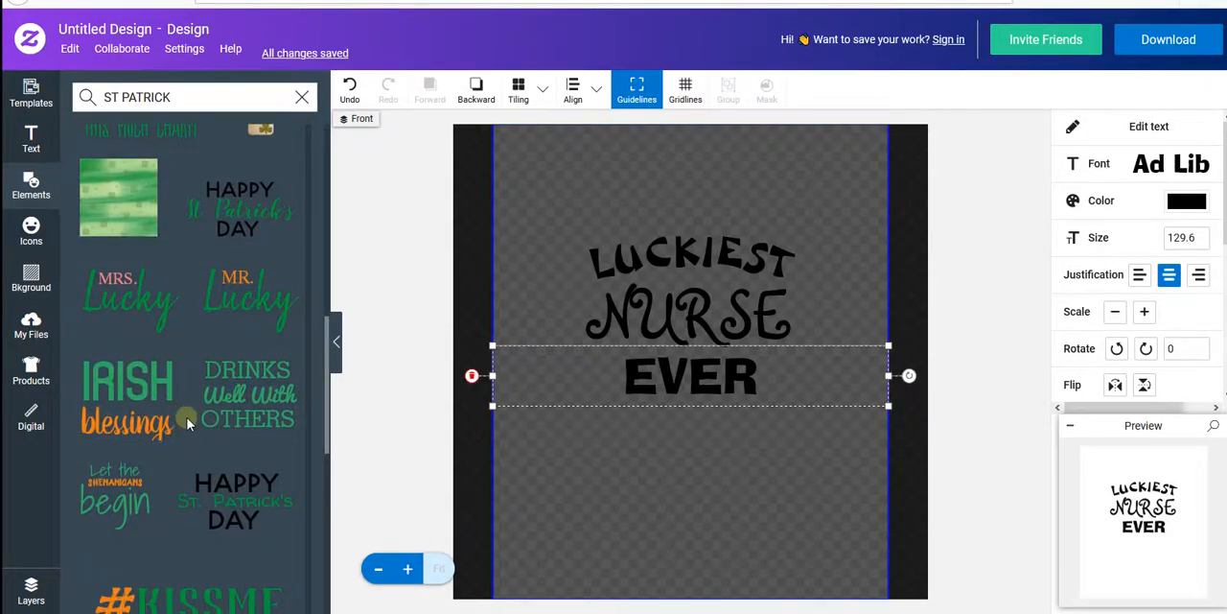
pyautogui.scroll(5, 186, 411)
pyautogui.scroll(2, 134, 360)
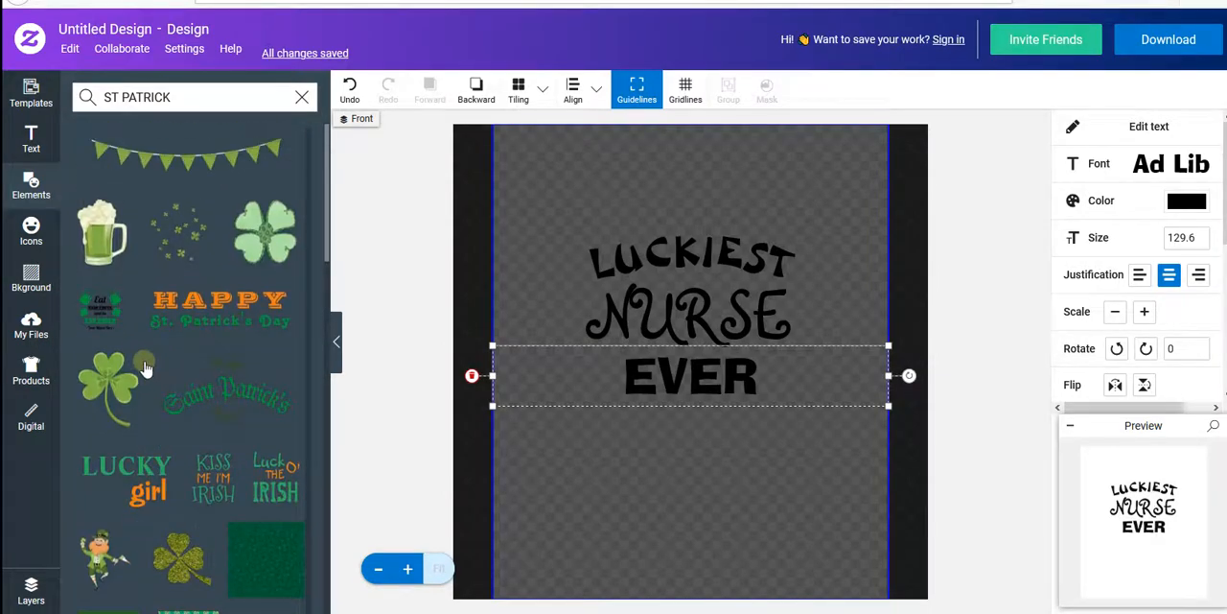
# - Place the "Eat Drink and be Irish" graphic on the canvas and move it to the canvas's lower left area
pyautogui.moveTo(101, 317); pyautogui.dragTo(529, 412)
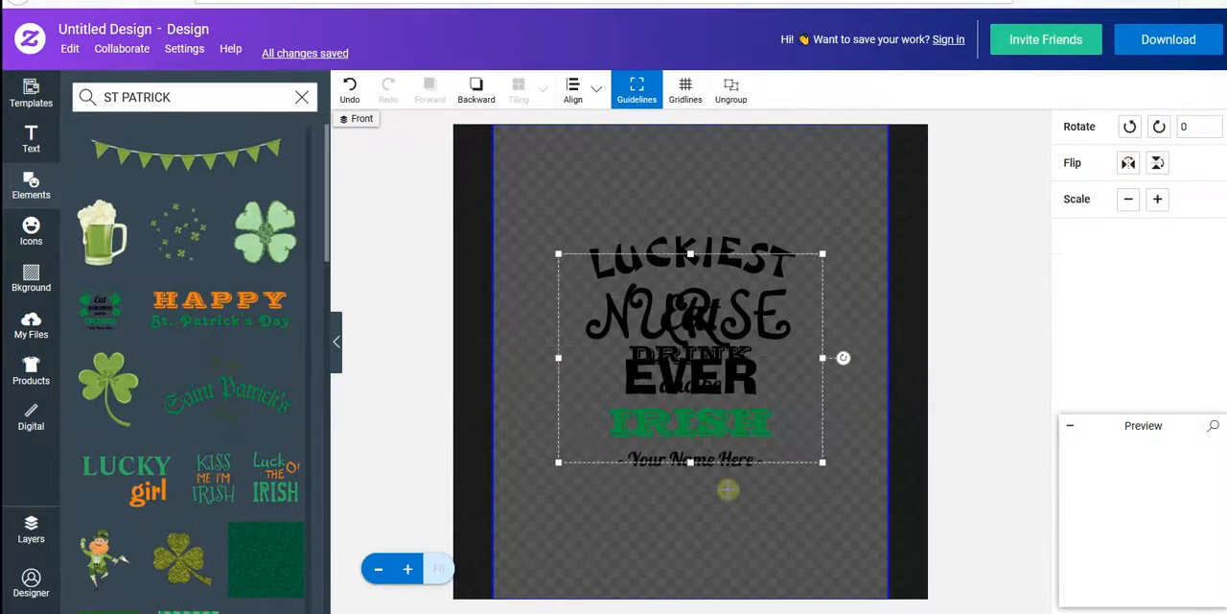
pyautogui.moveTo(702, 432); pyautogui.dragTo(604, 477)
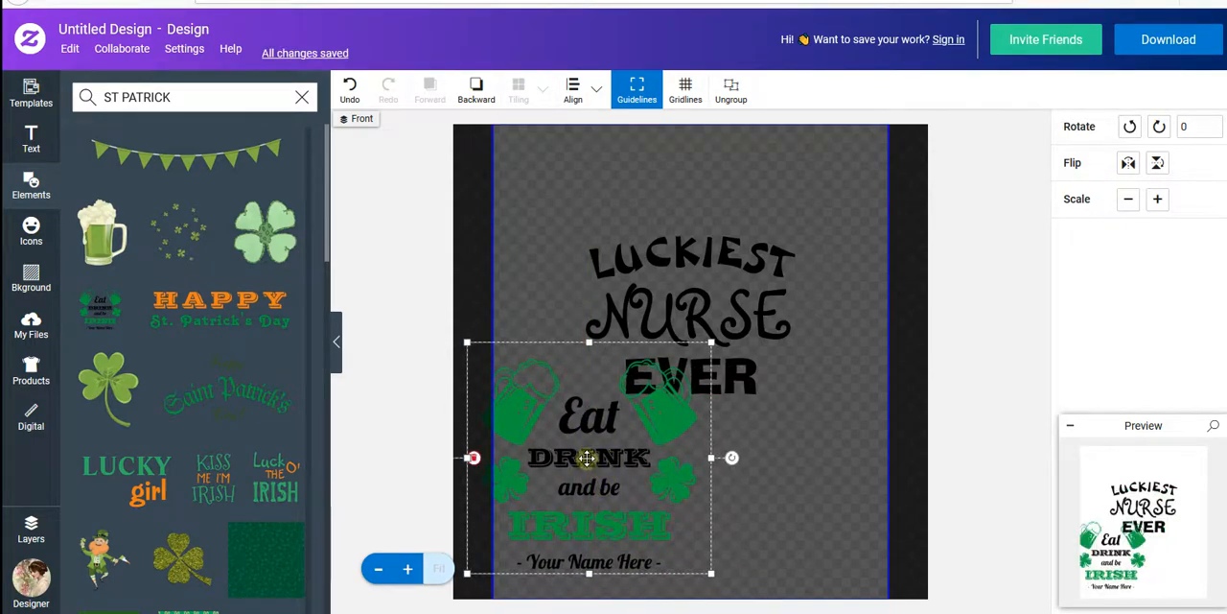
# - Move separate parts of the Irish graphic: Eat beside LUCKIEST, the beer mugs closer together, and "and be" over DRINK
pyautogui.doubleClick(582, 531)
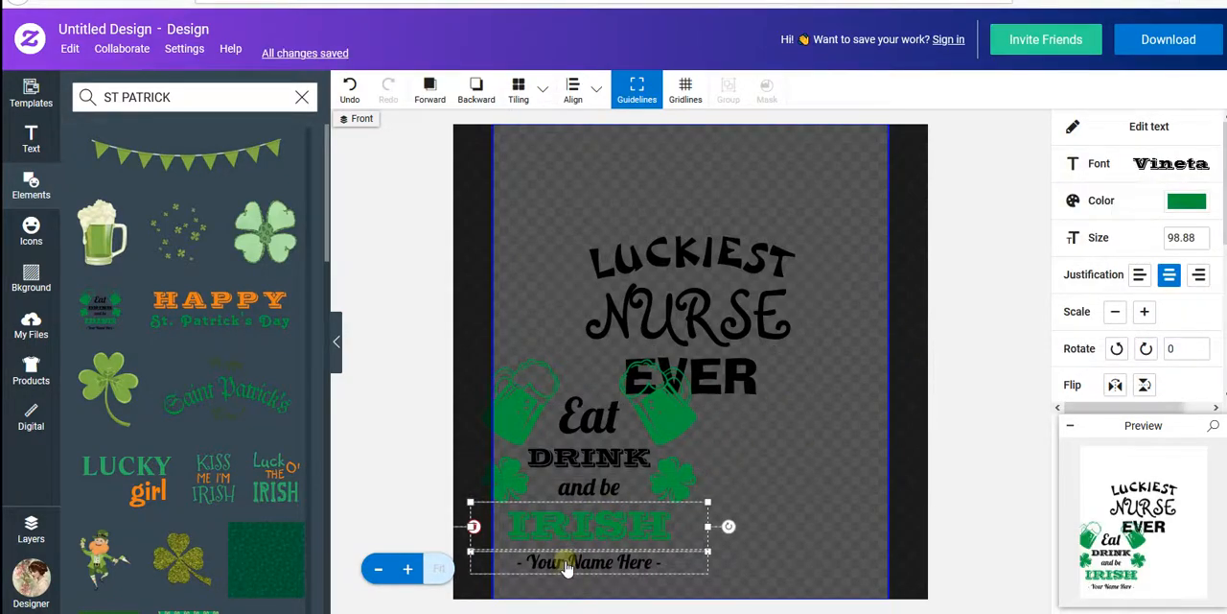
pyautogui.click(593, 421)
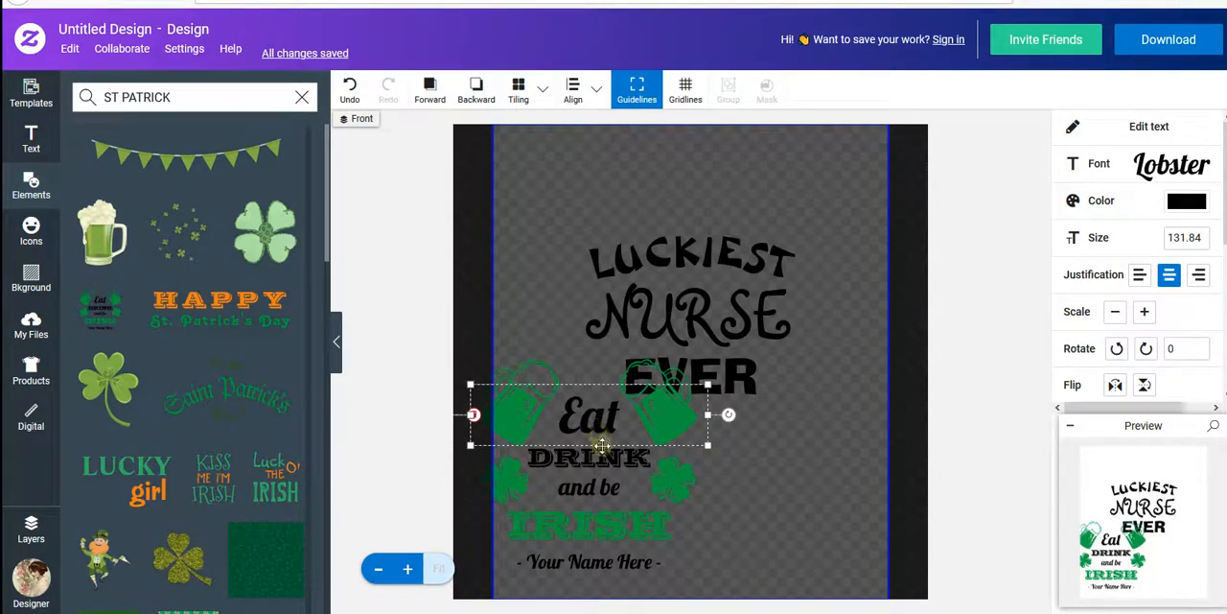
pyautogui.moveTo(577, 418); pyautogui.dragTo(550, 277)
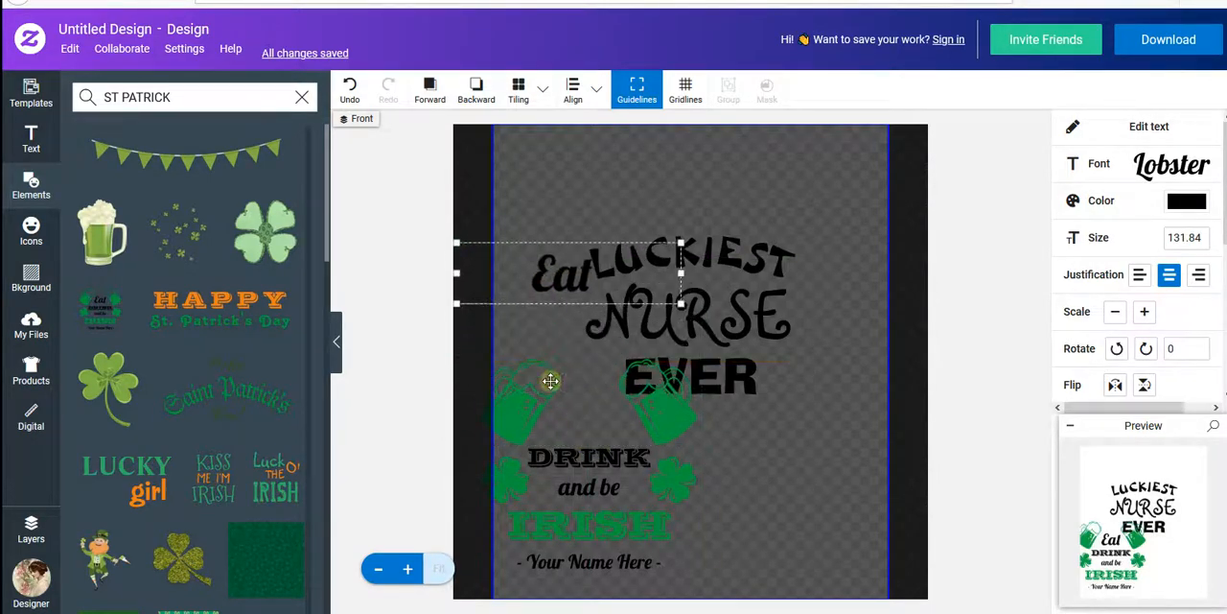
pyautogui.moveTo(645, 429); pyautogui.dragTo(599, 464)
pyautogui.click(628, 463)
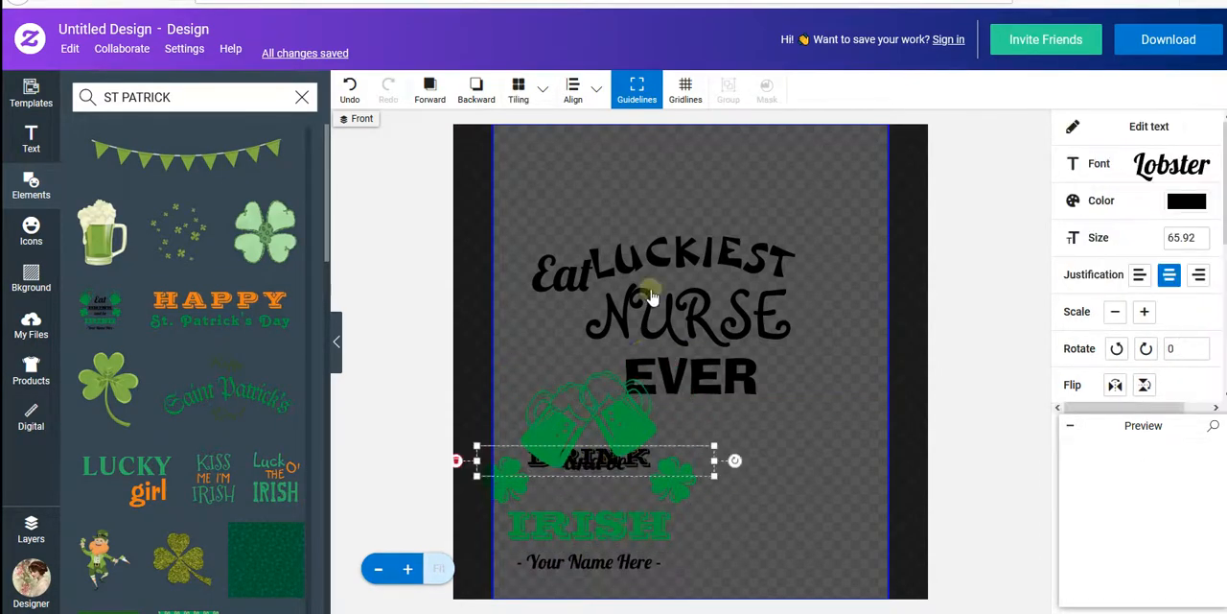
pyautogui.scroll(-5, 205, 383)
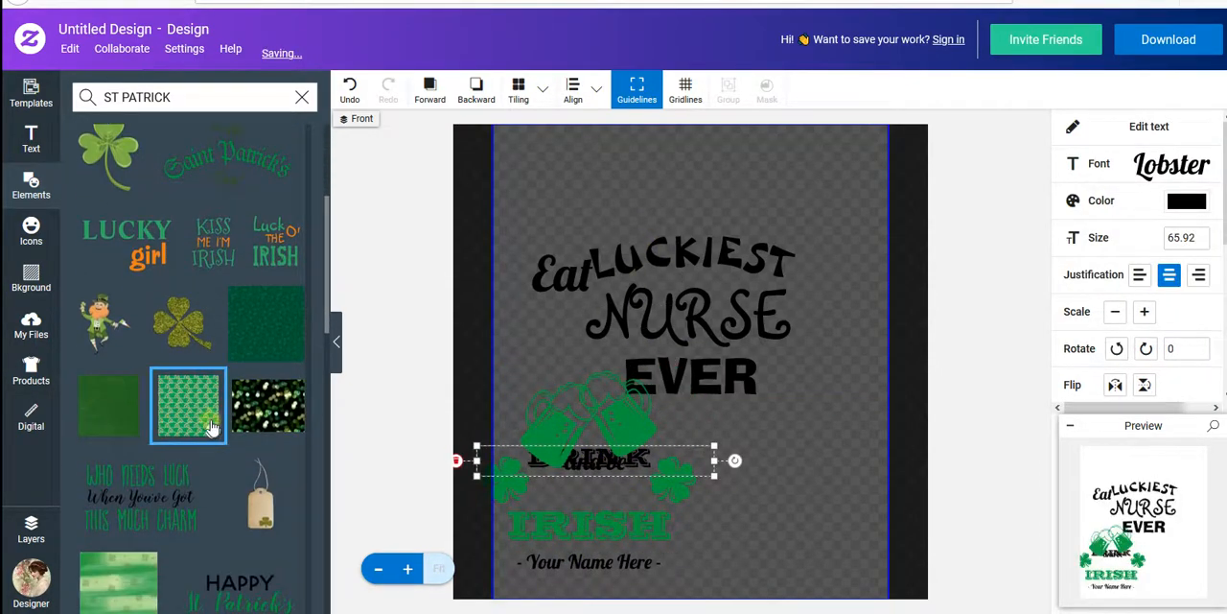
pyautogui.scroll(3, 201, 486)
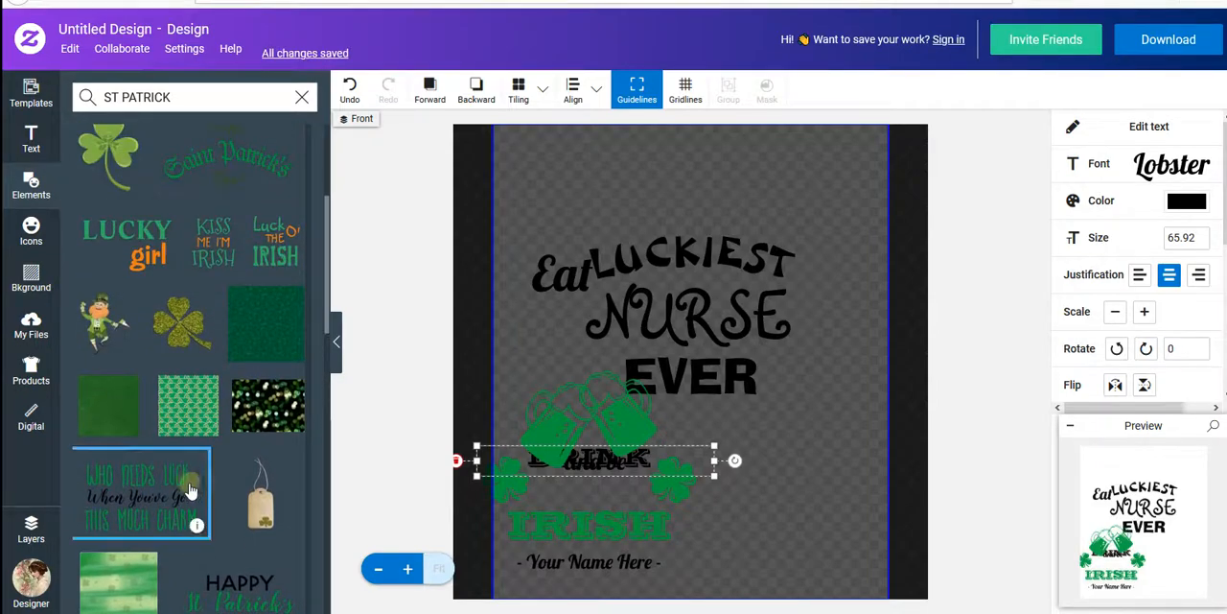
pyautogui.scroll(3, 190, 490)
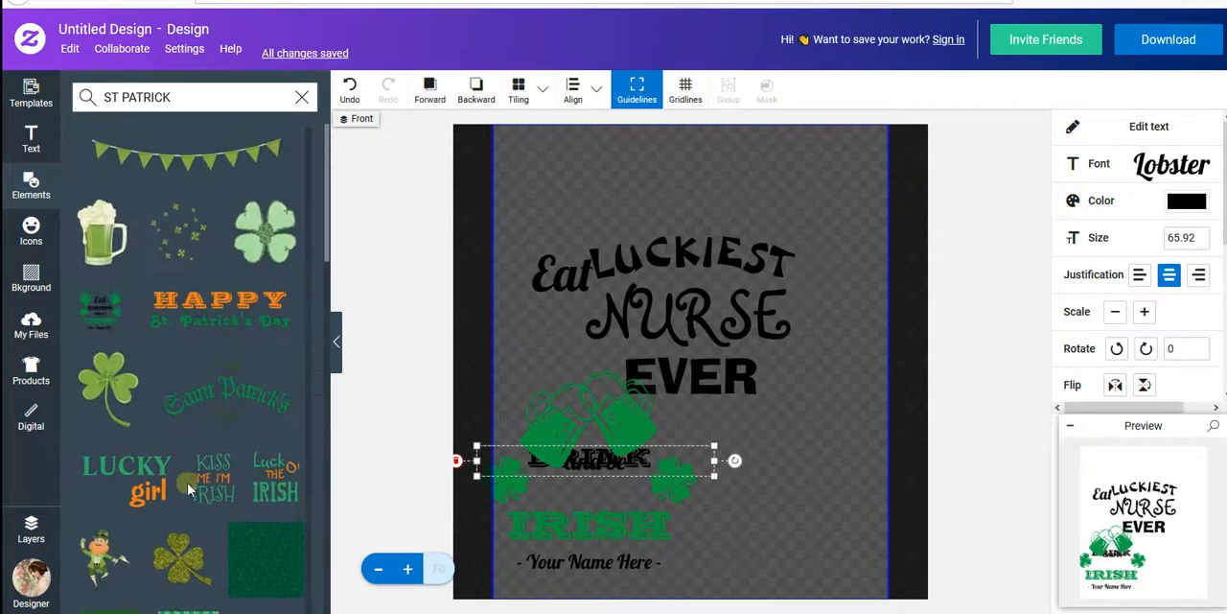
# - Undo all moves of the Irish graphic's parts and its placement until only LUCKIEST NURSE EVER is left on the canvas
pyautogui.click(349, 94)
pyautogui.click(349, 94)
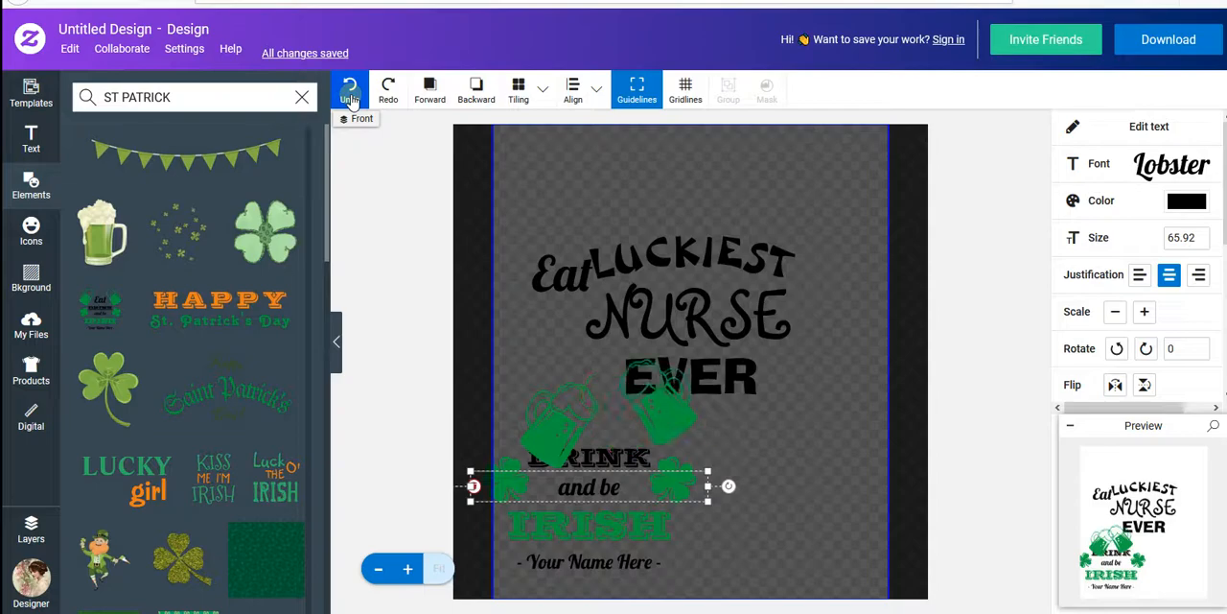
pyautogui.click(351, 97)
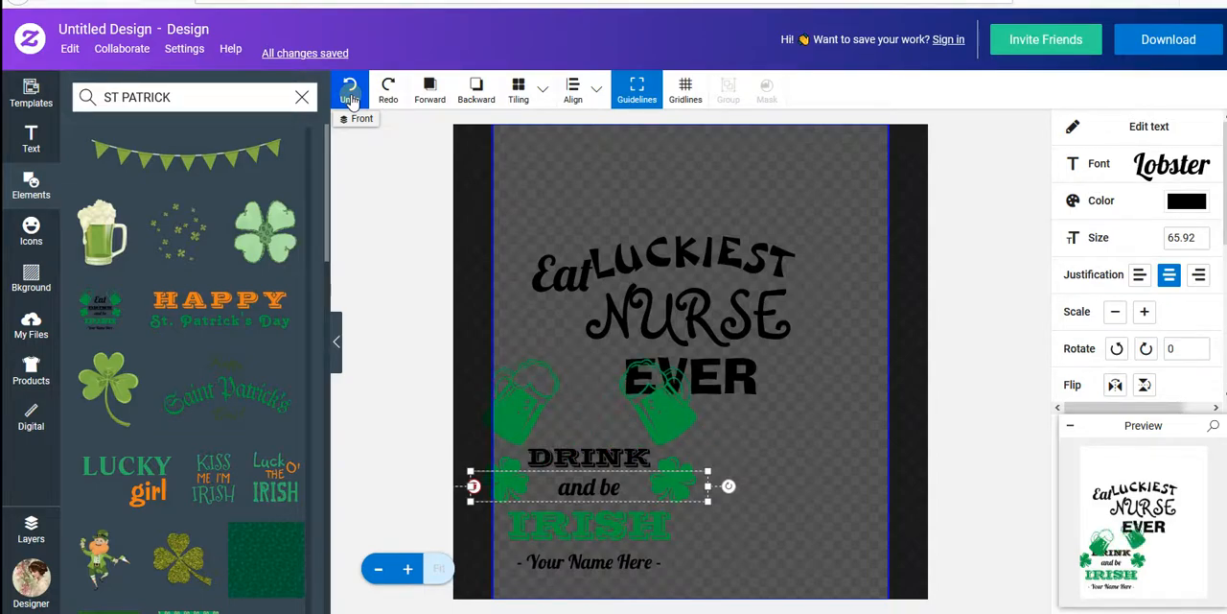
pyautogui.click(350, 97)
pyautogui.click(351, 97)
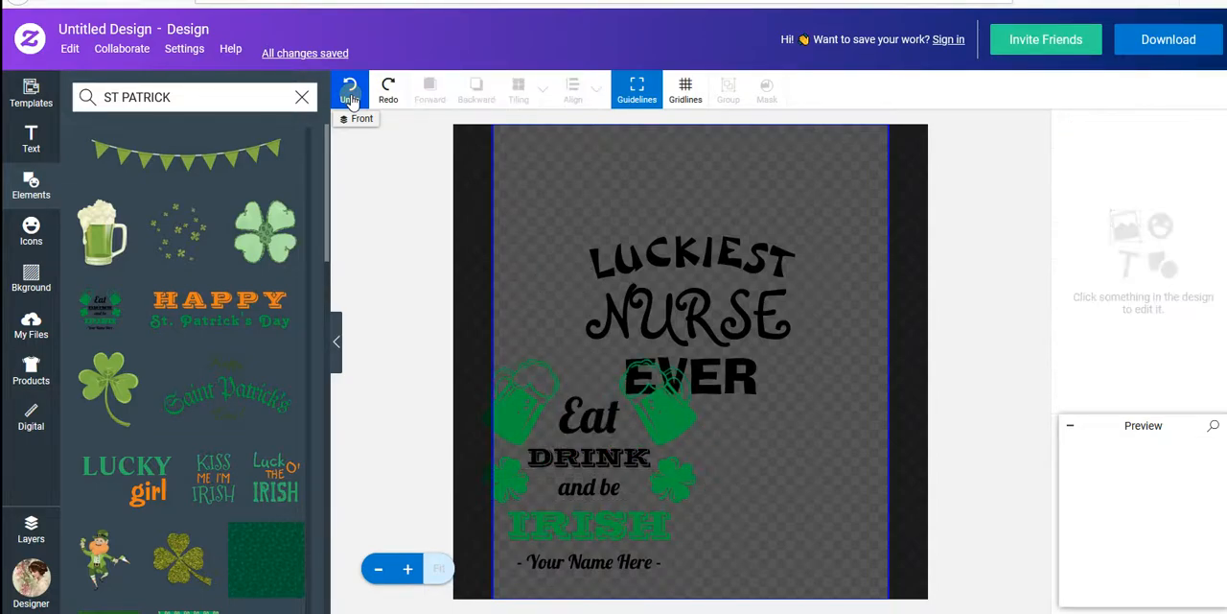
pyautogui.click(351, 97)
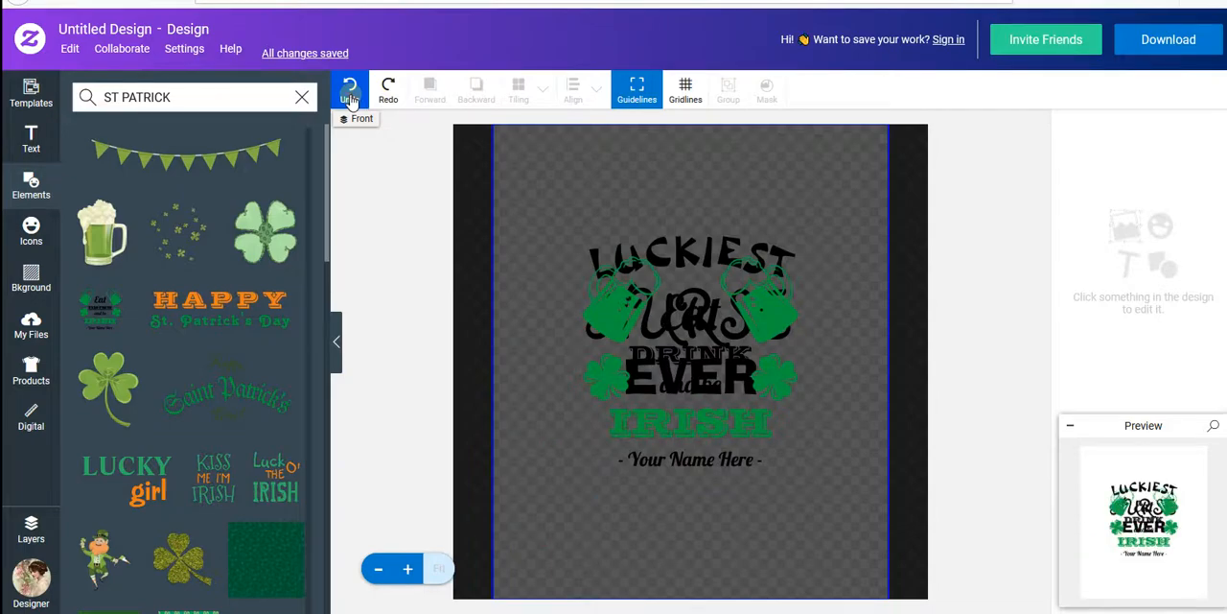
pyautogui.click(351, 96)
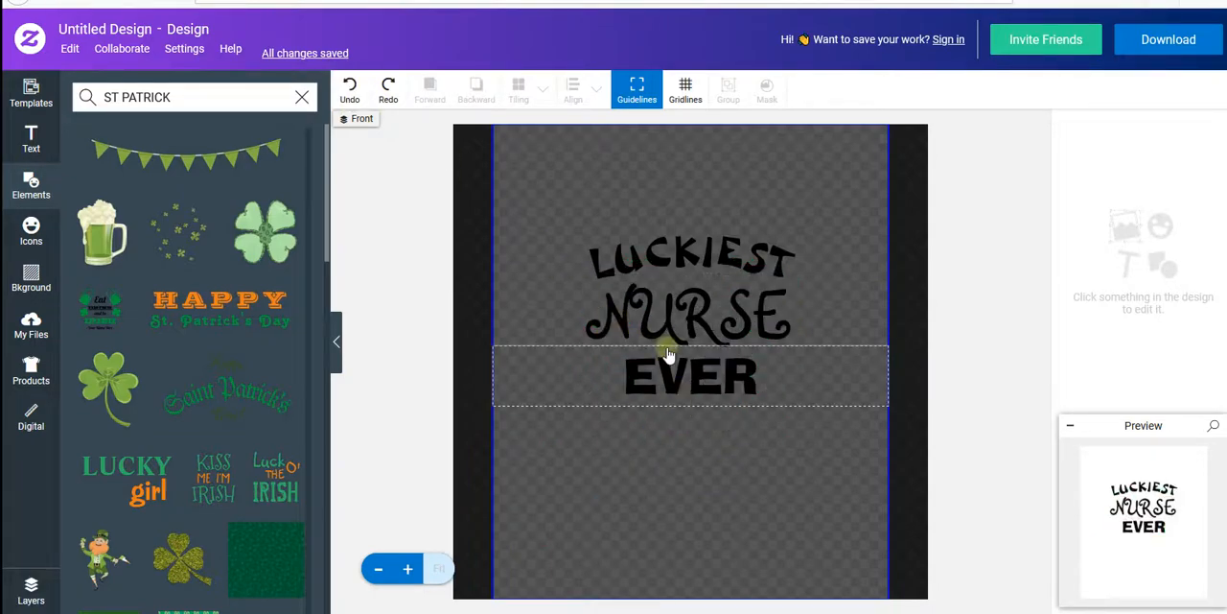
# - Add the Irish flag graphic from the St. Patrick elements and shrink it to a small flag beside NURSE
pyautogui.scroll(-6, 240, 383)
pyautogui.scroll(-10, 200, 437)
pyautogui.moveTo(122, 452); pyautogui.dragTo(557, 305)
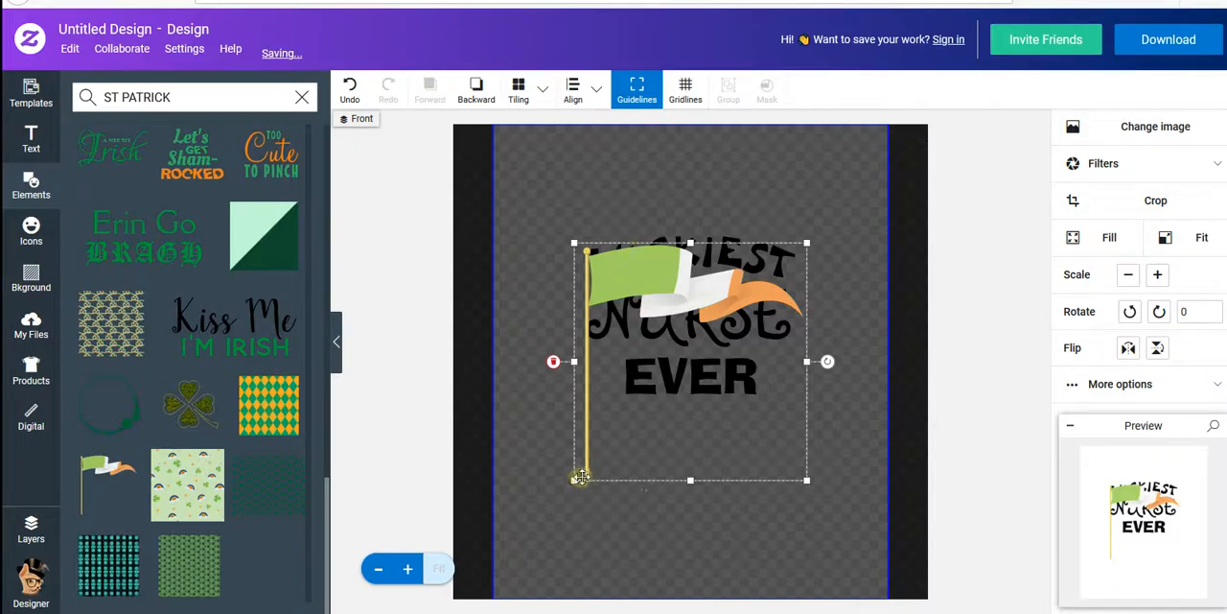
pyautogui.moveTo(574, 479); pyautogui.dragTo(604, 344)
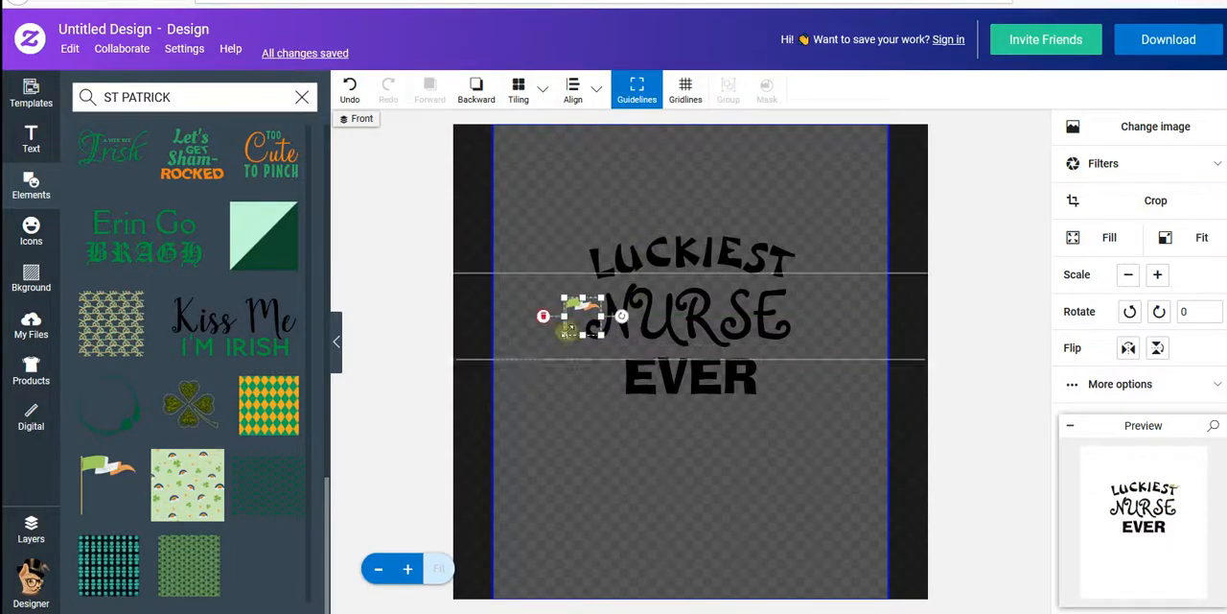
# - Cancel cropping the small flag and tilt it to a rotation of about -22.39 degrees
pyautogui.doubleClick(619, 315)
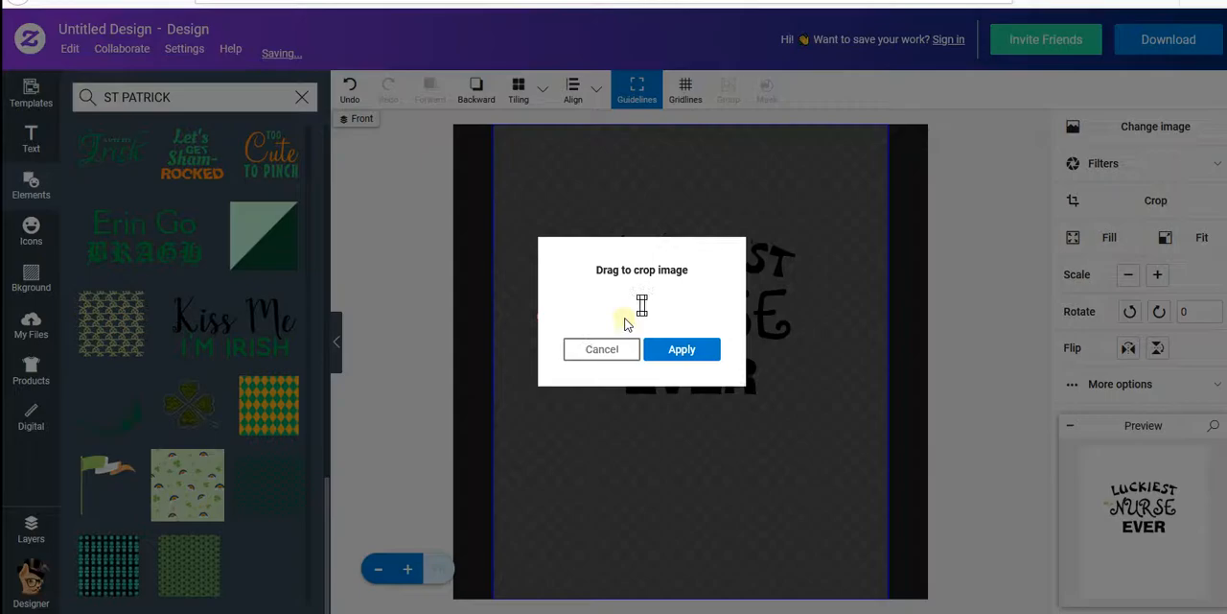
pyautogui.click(740, 534)
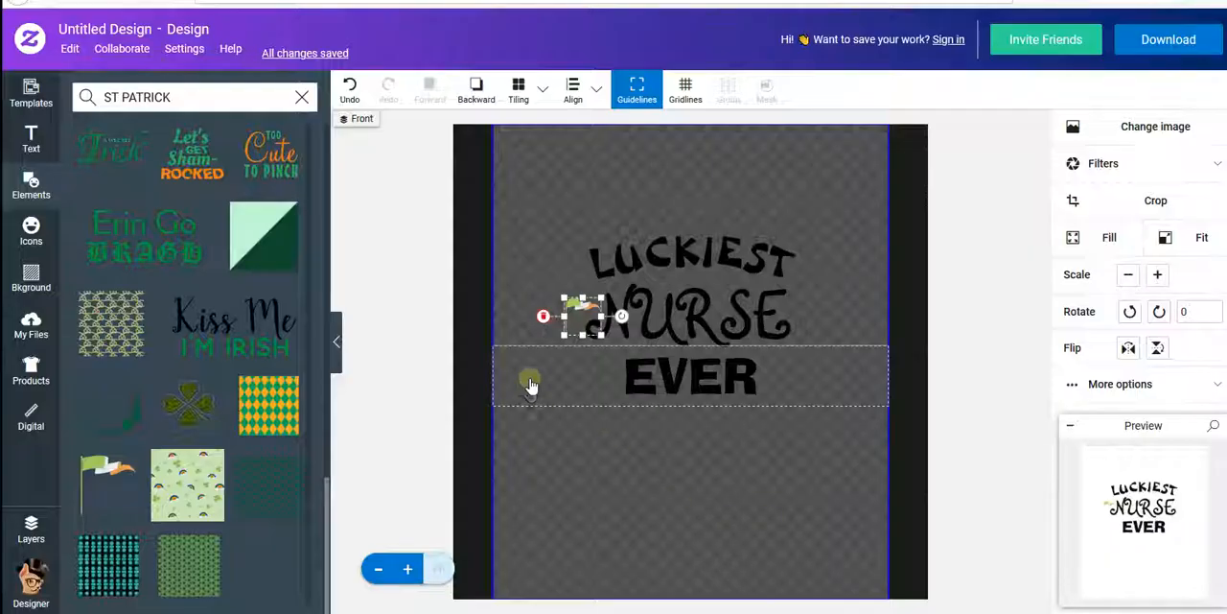
pyautogui.moveTo(621, 315); pyautogui.dragTo(587, 323)
pyautogui.click(521, 233)
pyautogui.click(581, 323)
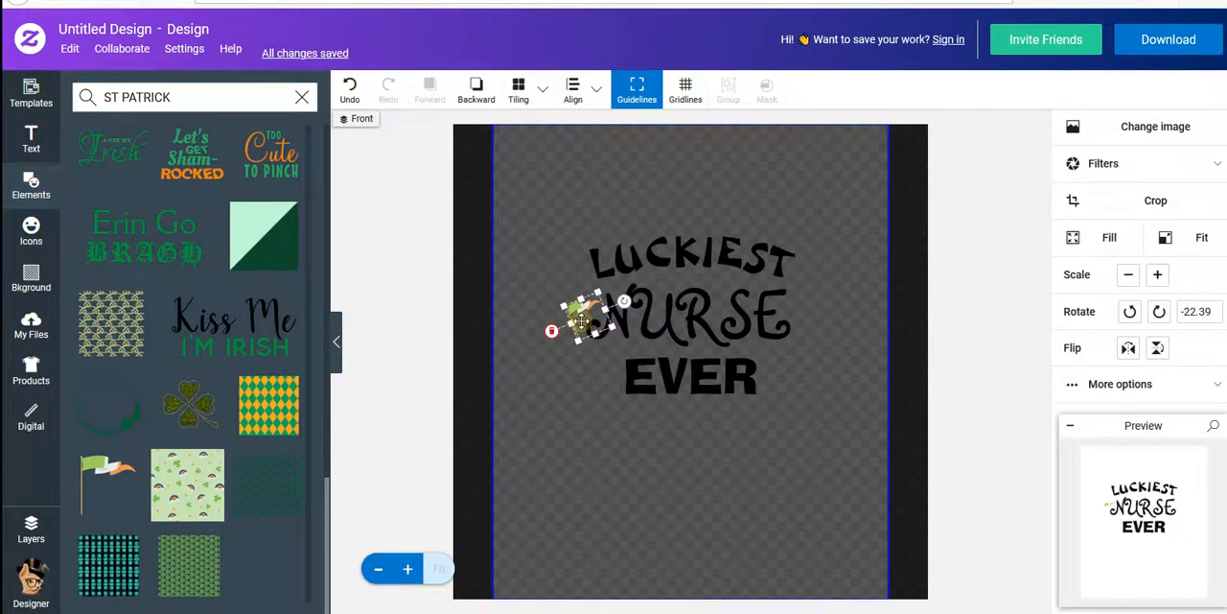
# - Look through the image filters offered for the flag and deselect it
pyautogui.click(1219, 158)
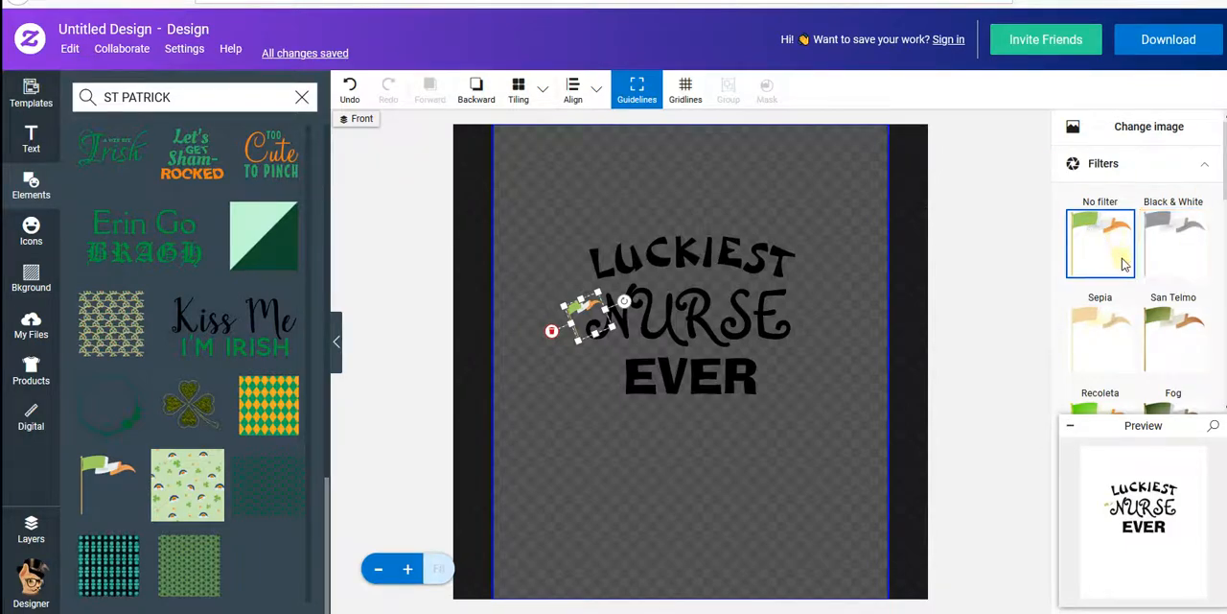
pyautogui.scroll(-3, 1121, 259)
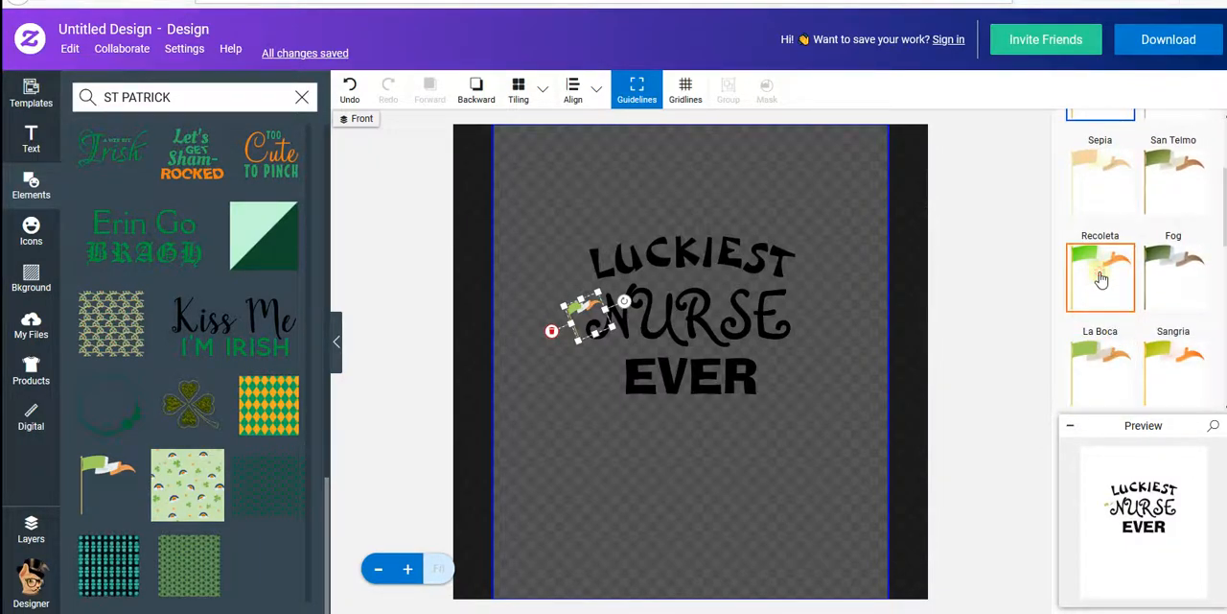
pyautogui.click(709, 442)
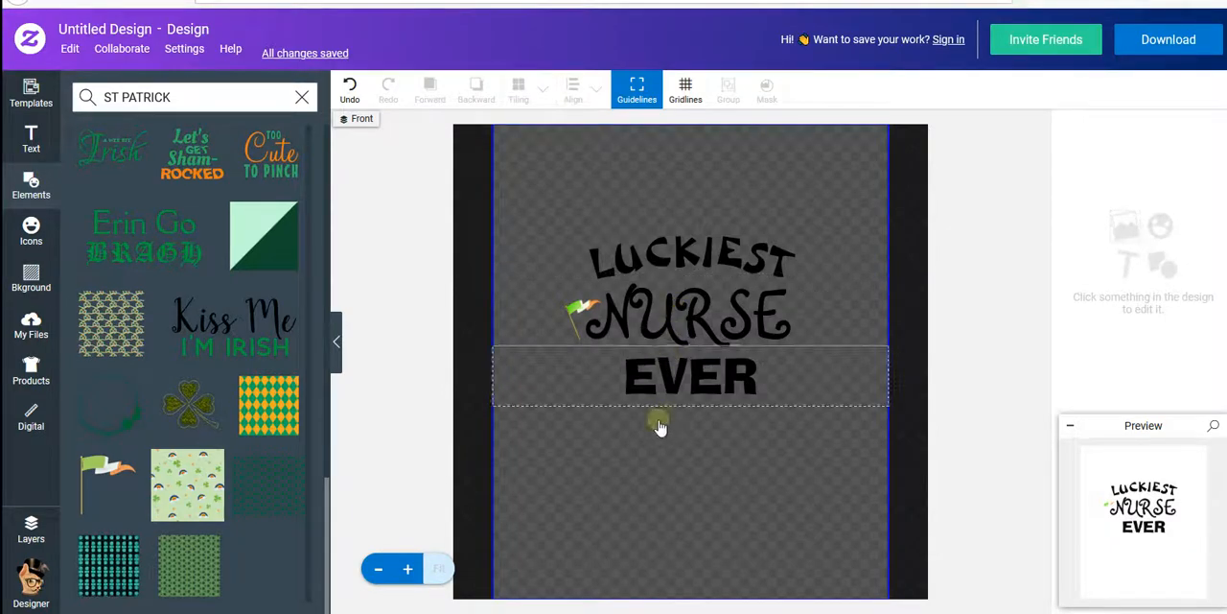
# - Change the text color of LUCKIEST and EVER to white
pyautogui.click(668, 261)
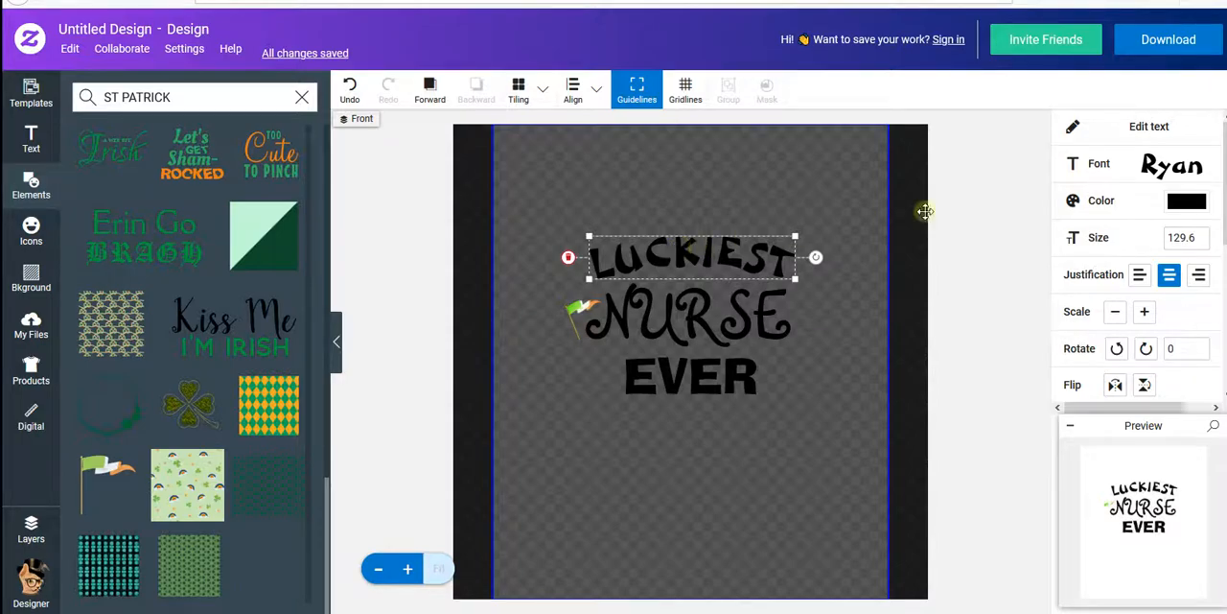
pyautogui.click(1177, 203)
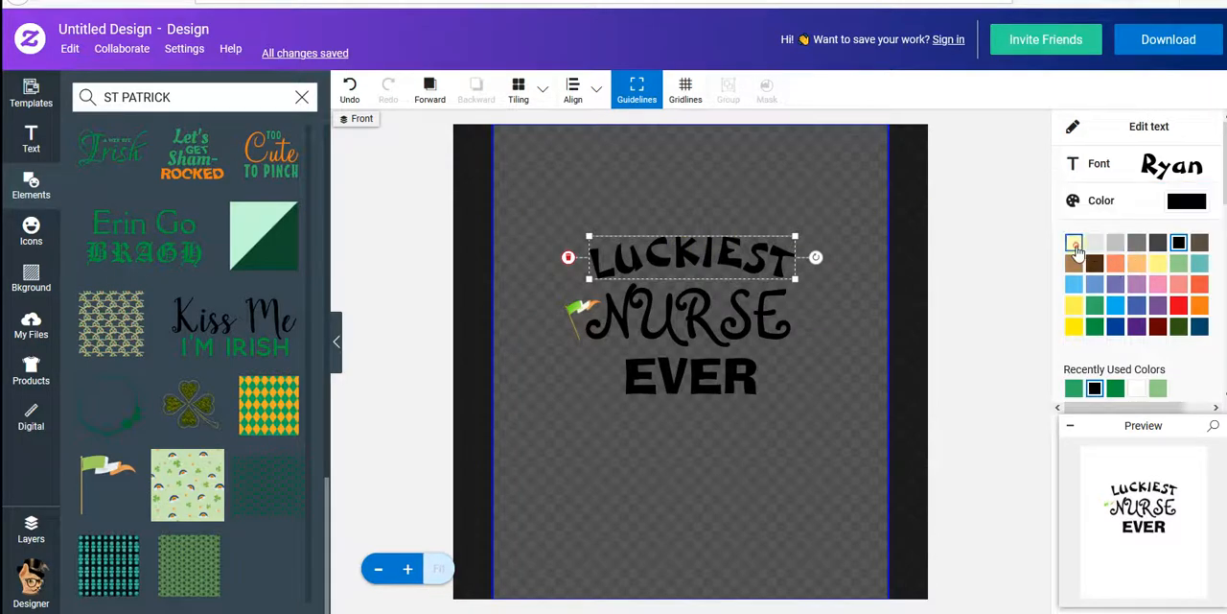
pyautogui.click(1074, 243)
pyautogui.click(737, 381)
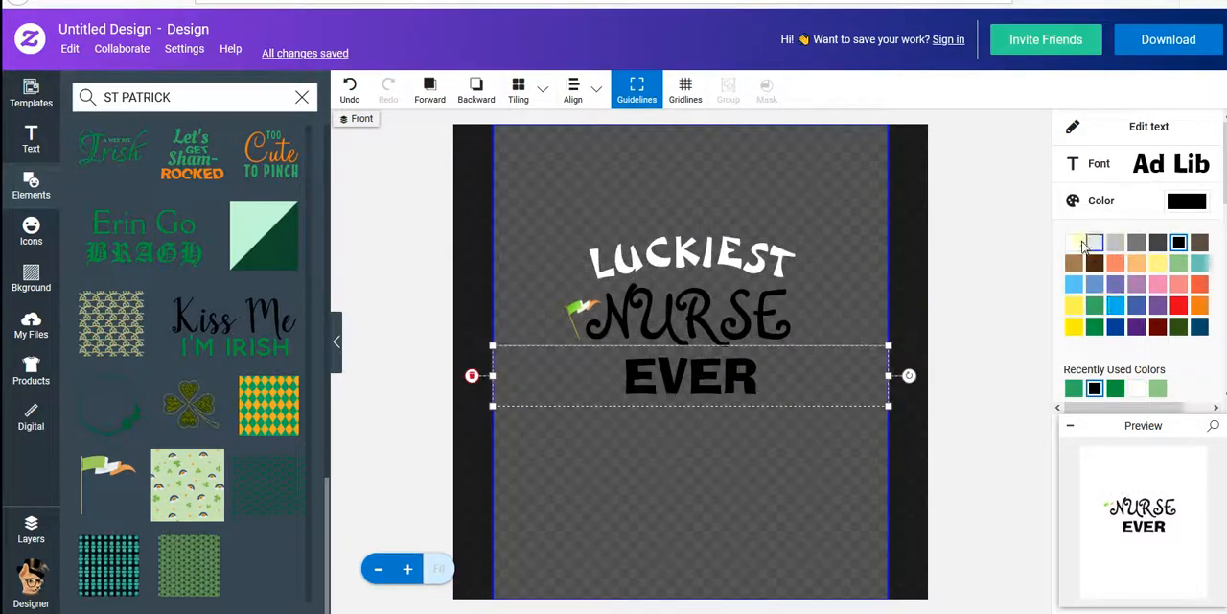
pyautogui.click(1074, 242)
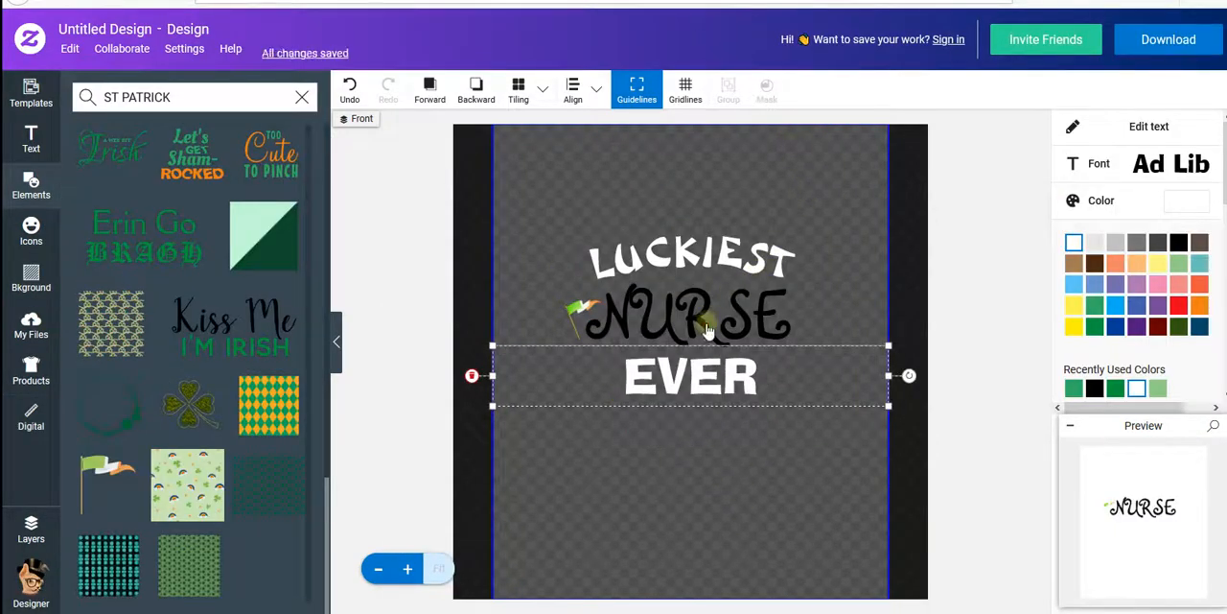
# - Try the lighter green on the word NURSE and set its text color to the darker green
pyautogui.click(707, 323)
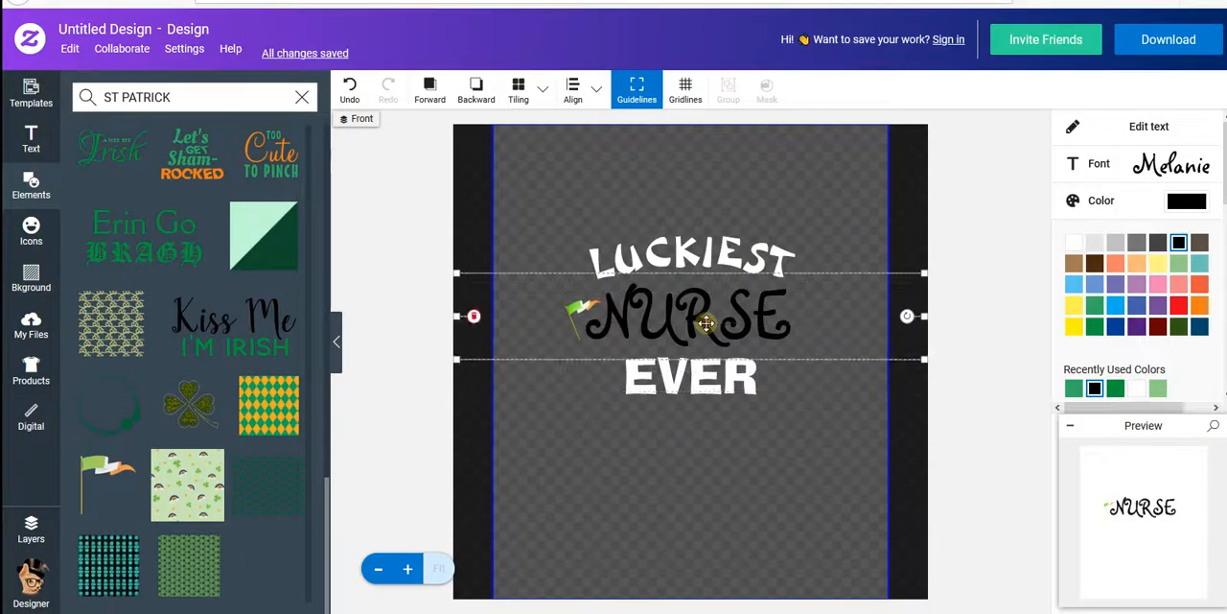
pyautogui.click(1116, 390)
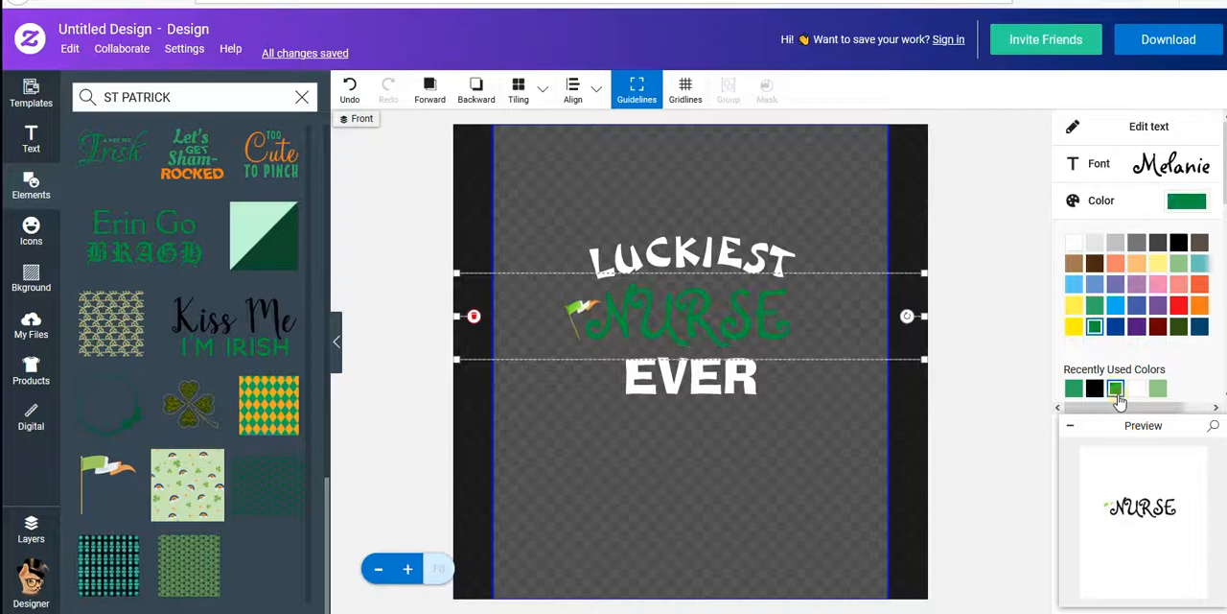
pyautogui.click(1095, 305)
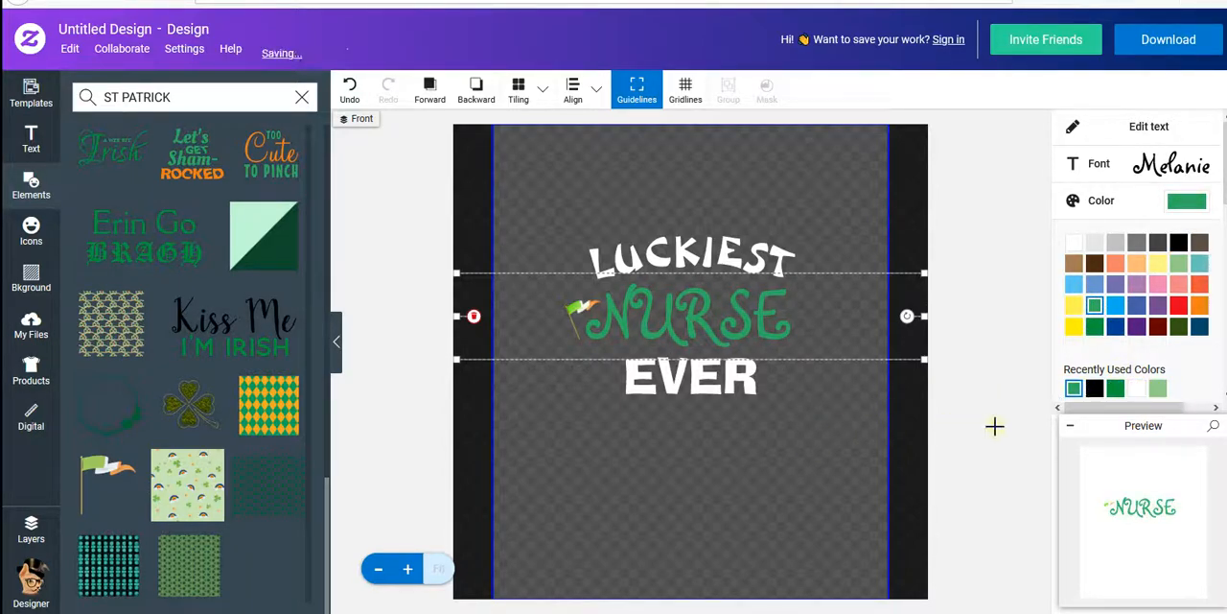
pyautogui.click(1115, 387)
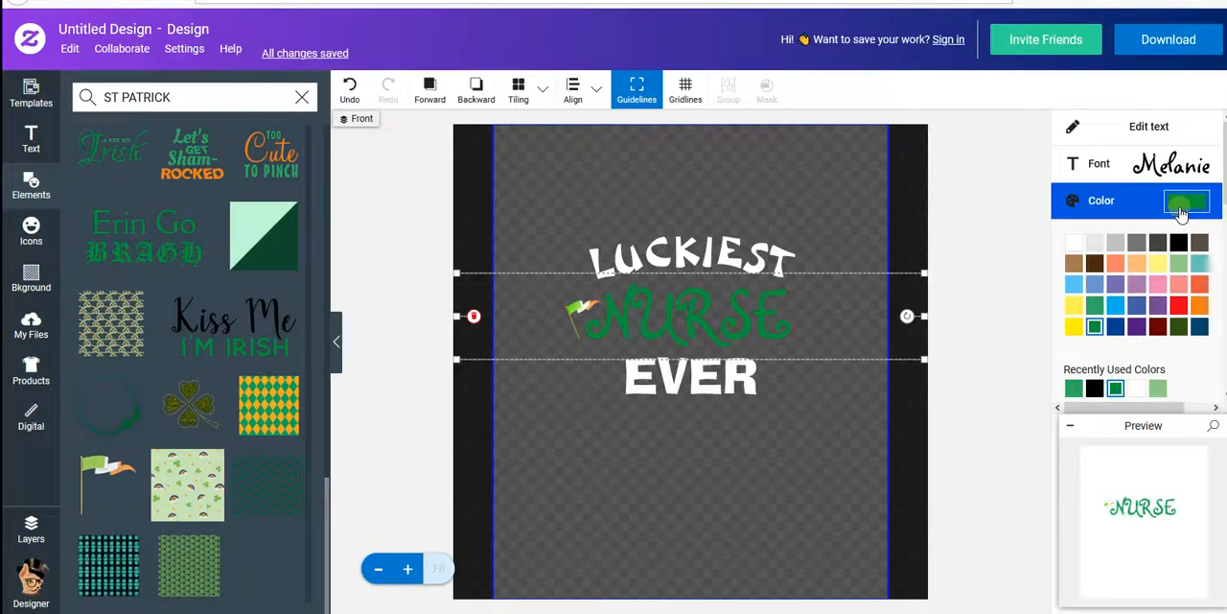
pyautogui.click(822, 466)
# - Duplicate the small Irish flag, place the copy at the end of NURSE and flip it horizontally
pyautogui.click(585, 310)
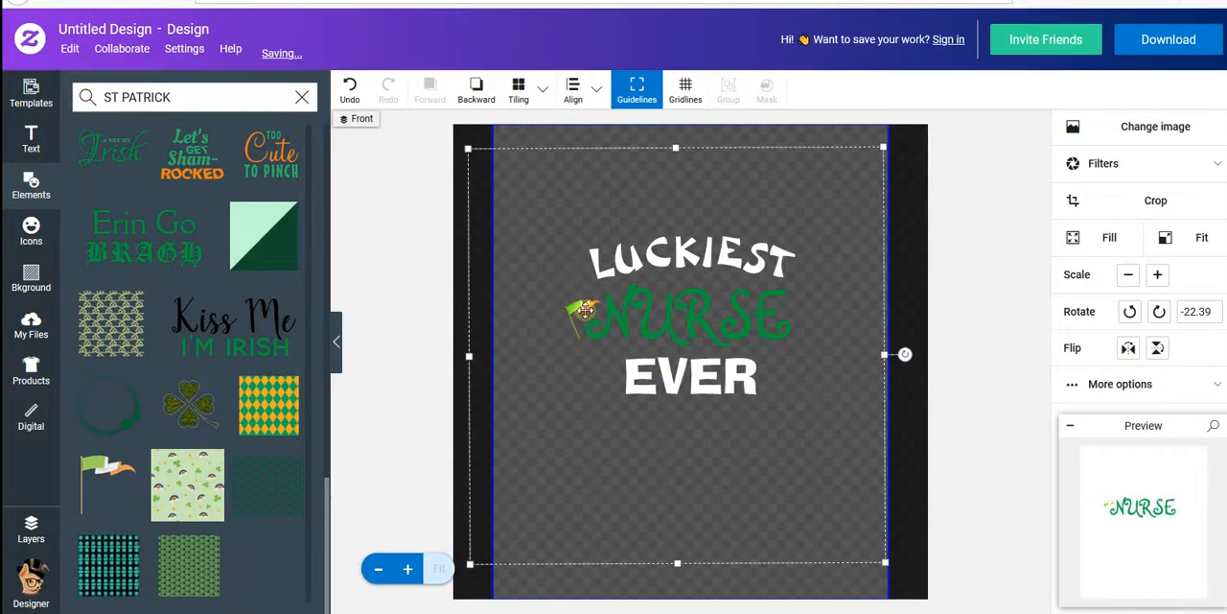
pyautogui.rightClick(586, 310)
pyautogui.click(624, 323)
pyautogui.rightClick(637, 403)
pyautogui.click(671, 432)
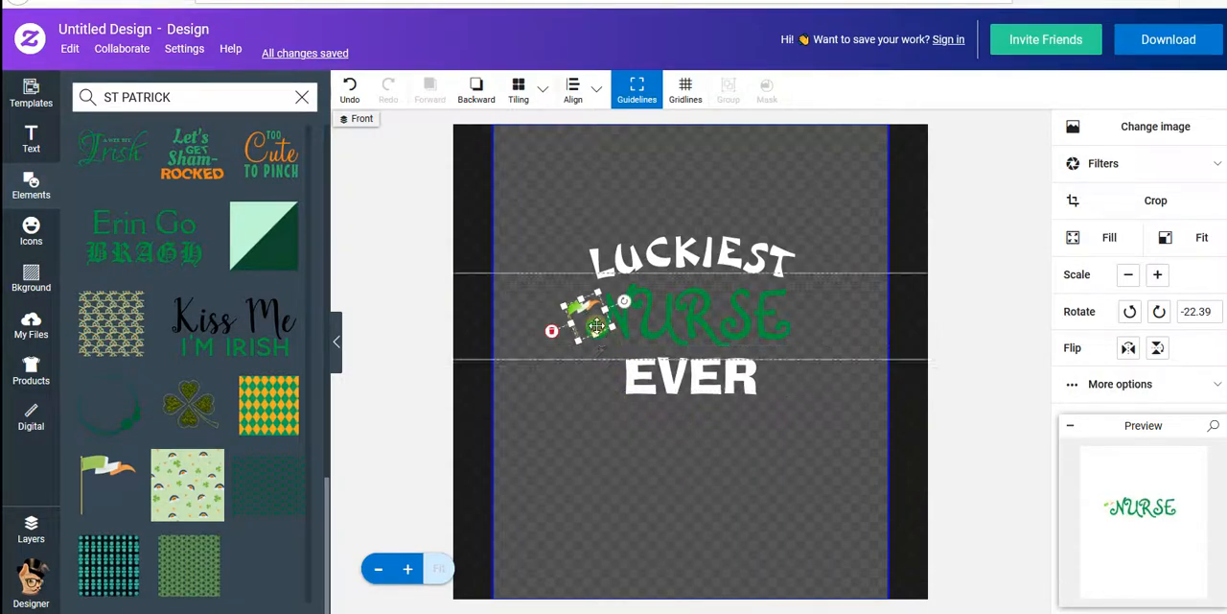
pyautogui.moveTo(592, 318); pyautogui.dragTo(802, 318)
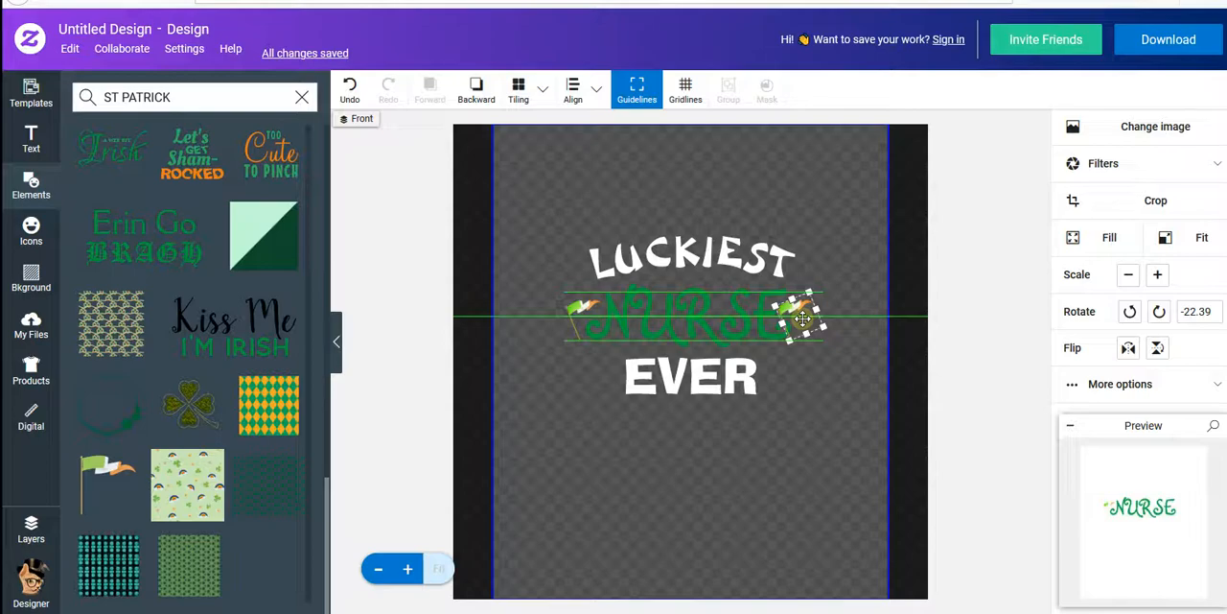
pyautogui.moveTo(803, 318); pyautogui.dragTo(803, 318)
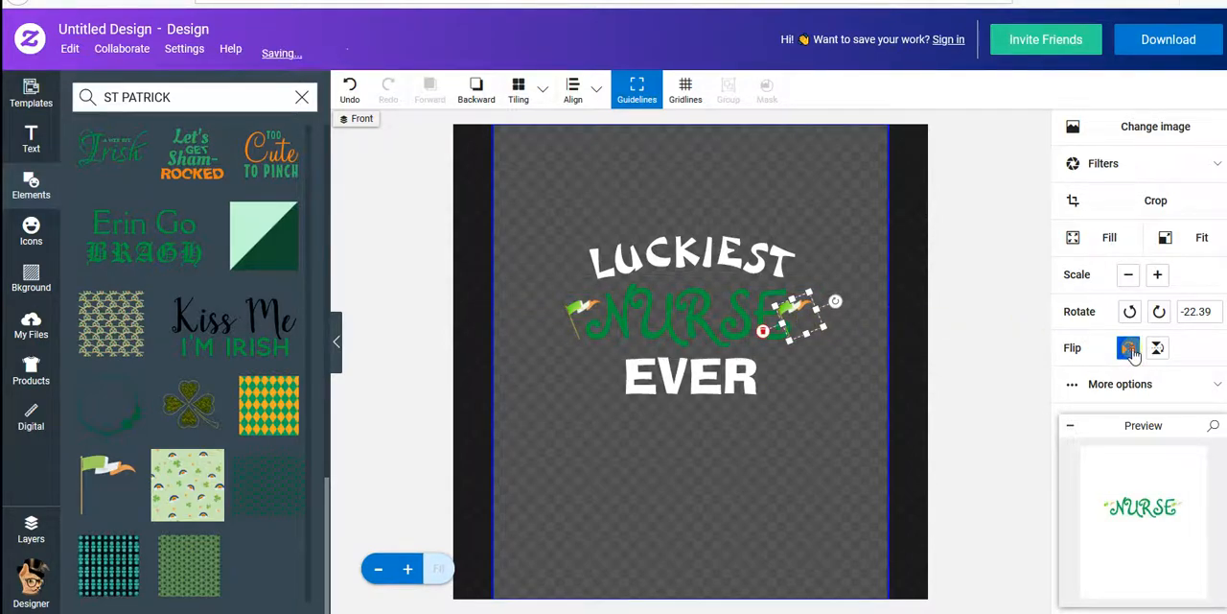
pyautogui.click(1129, 348)
pyautogui.click(841, 407)
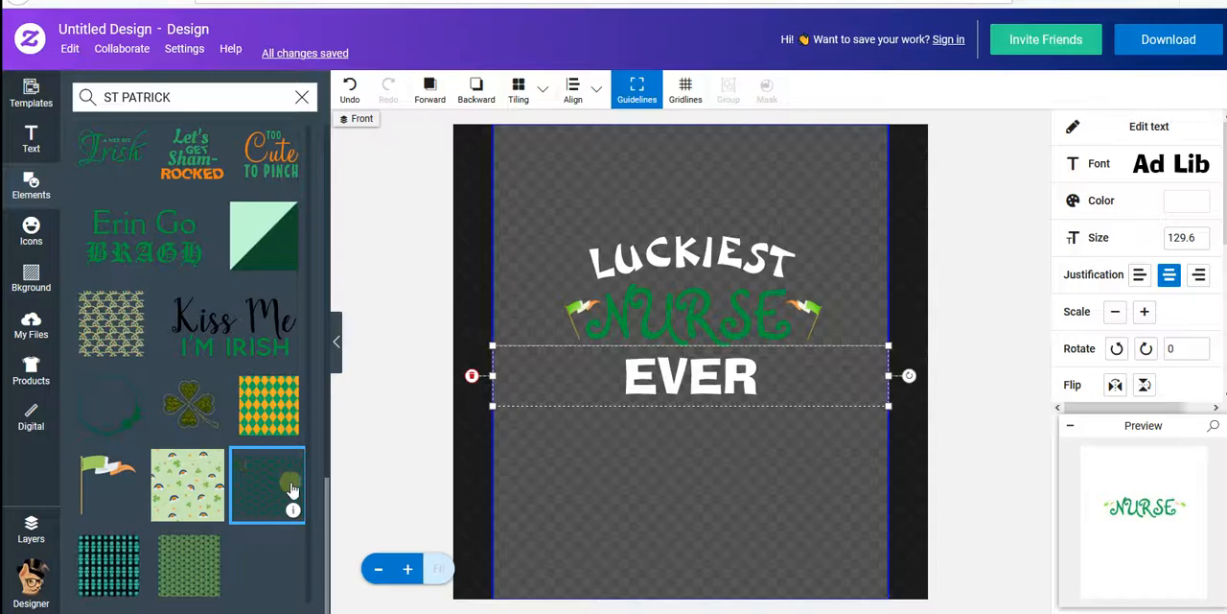
# - Add the light green four-leaf clover from the St. Patrick elements, shrink it and center it under EVER
pyautogui.scroll(6, 216, 390)
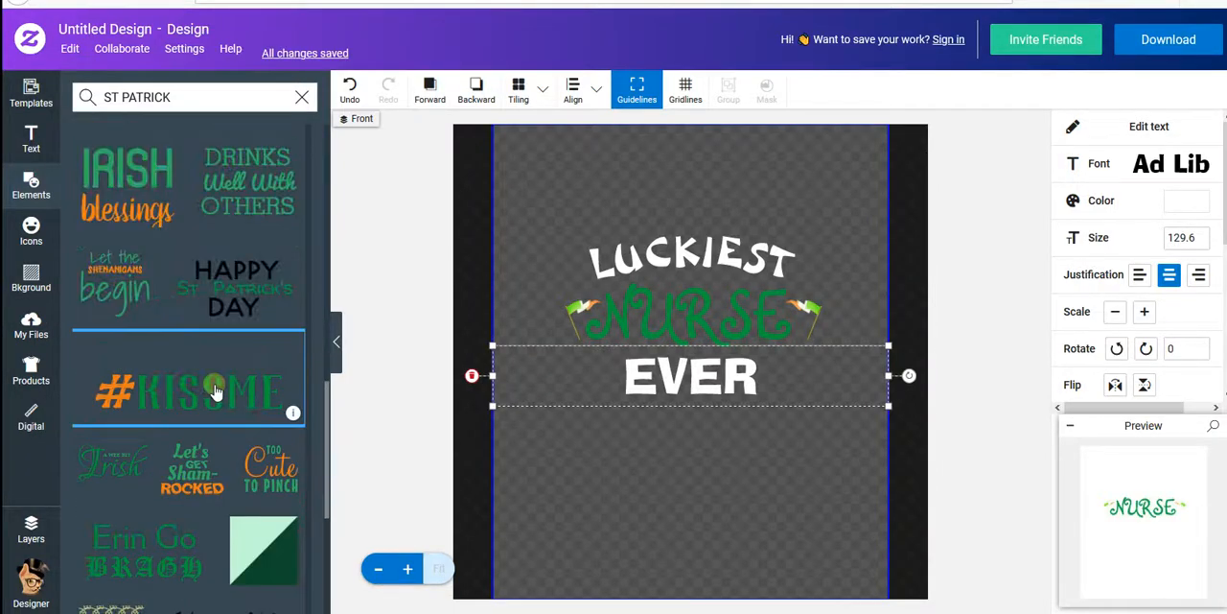
pyautogui.scroll(8, 217, 390)
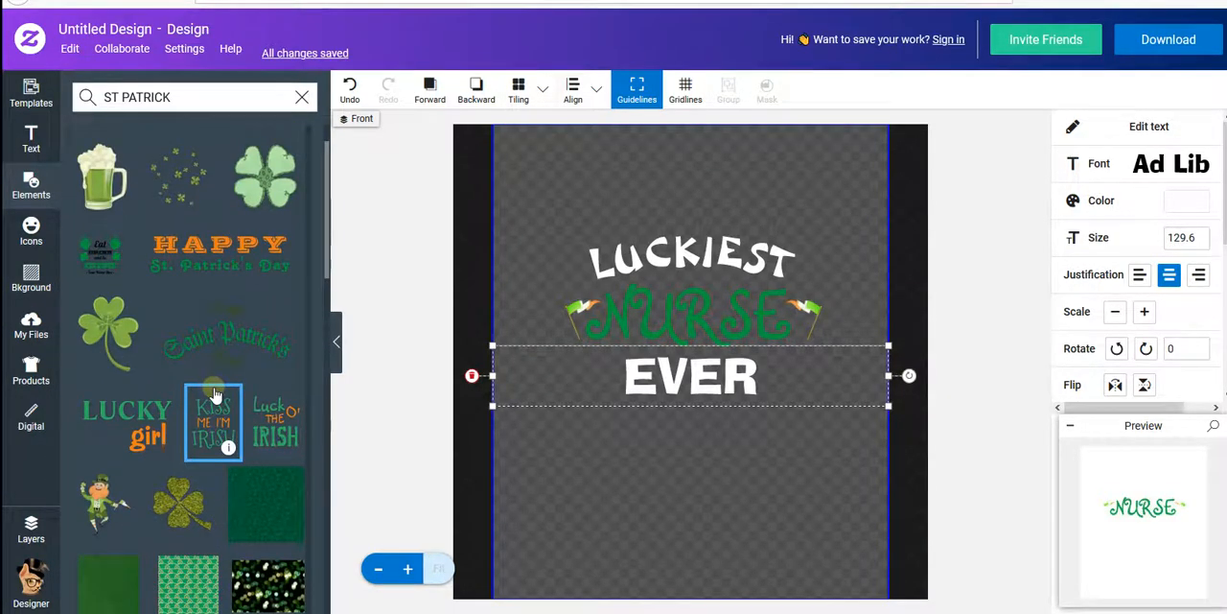
pyautogui.moveTo(265, 235); pyautogui.dragTo(705, 470)
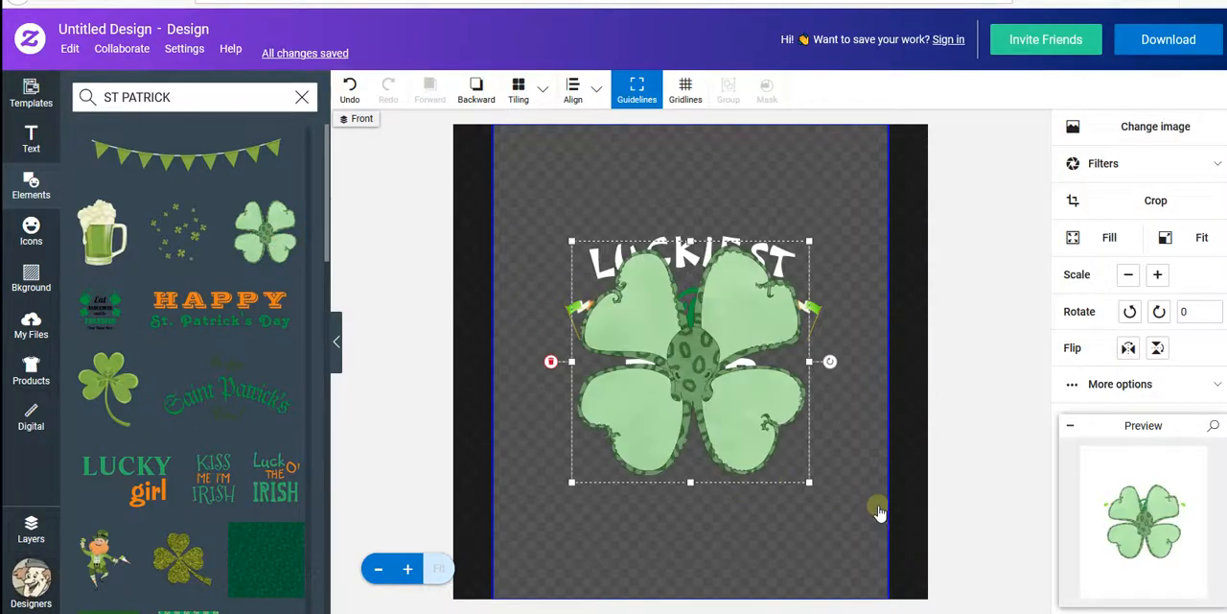
pyautogui.moveTo(725, 400); pyautogui.dragTo(738, 497)
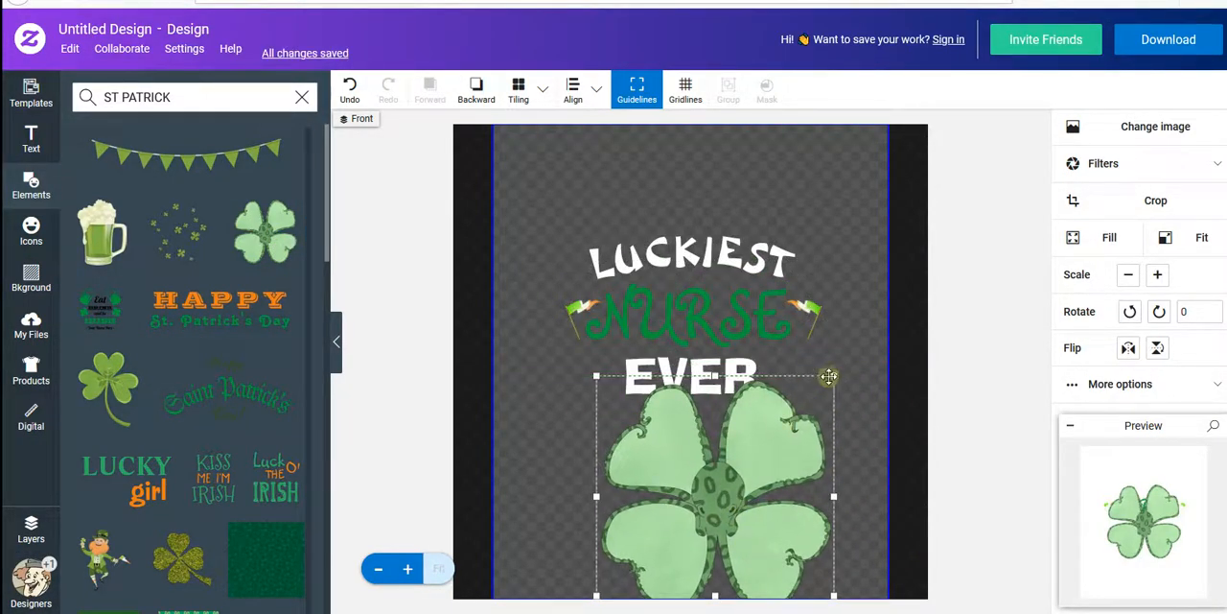
pyautogui.moveTo(835, 376); pyautogui.dragTo(669, 530)
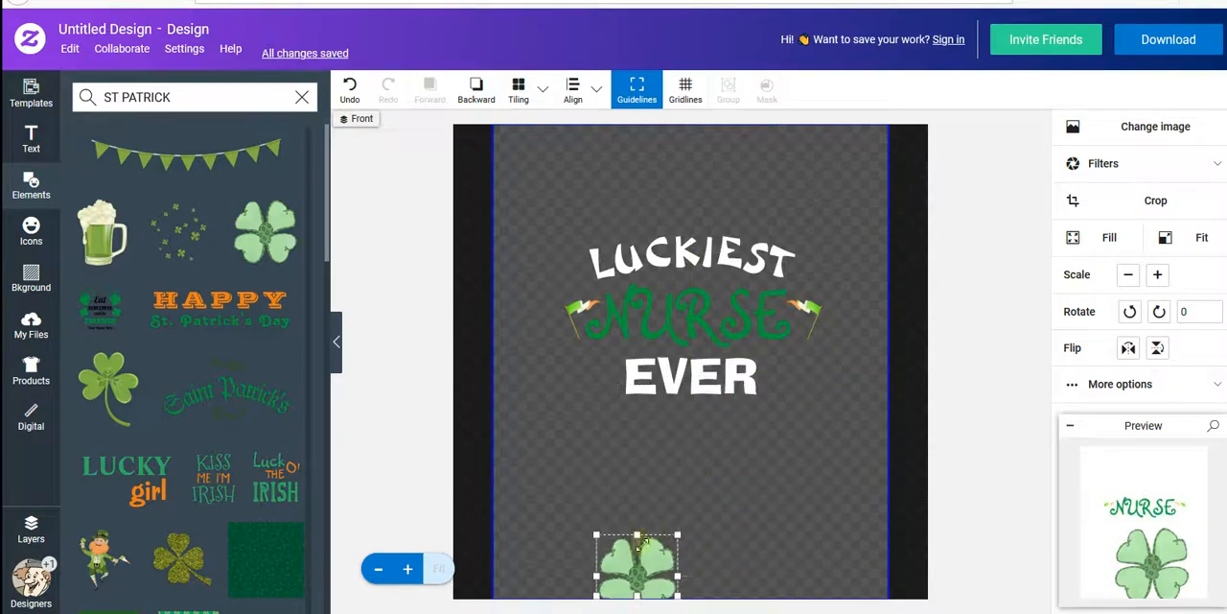
pyautogui.moveTo(632, 571); pyautogui.dragTo(694, 441)
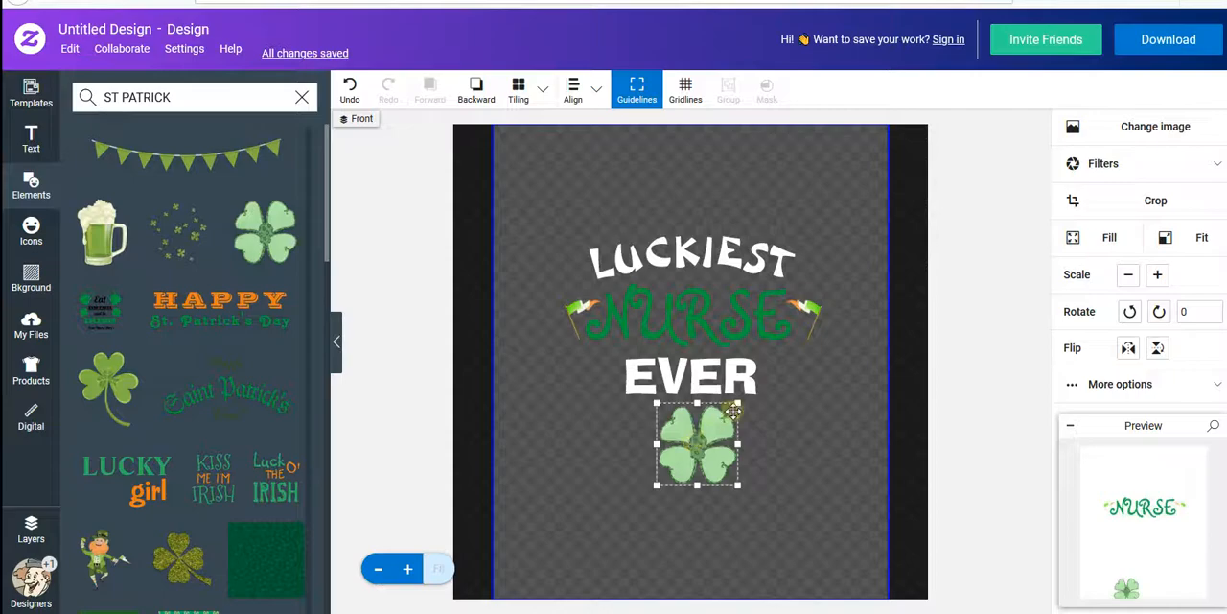
pyautogui.moveTo(739, 402); pyautogui.dragTo(716, 425)
pyautogui.moveTo(685, 458); pyautogui.dragTo(692, 434)
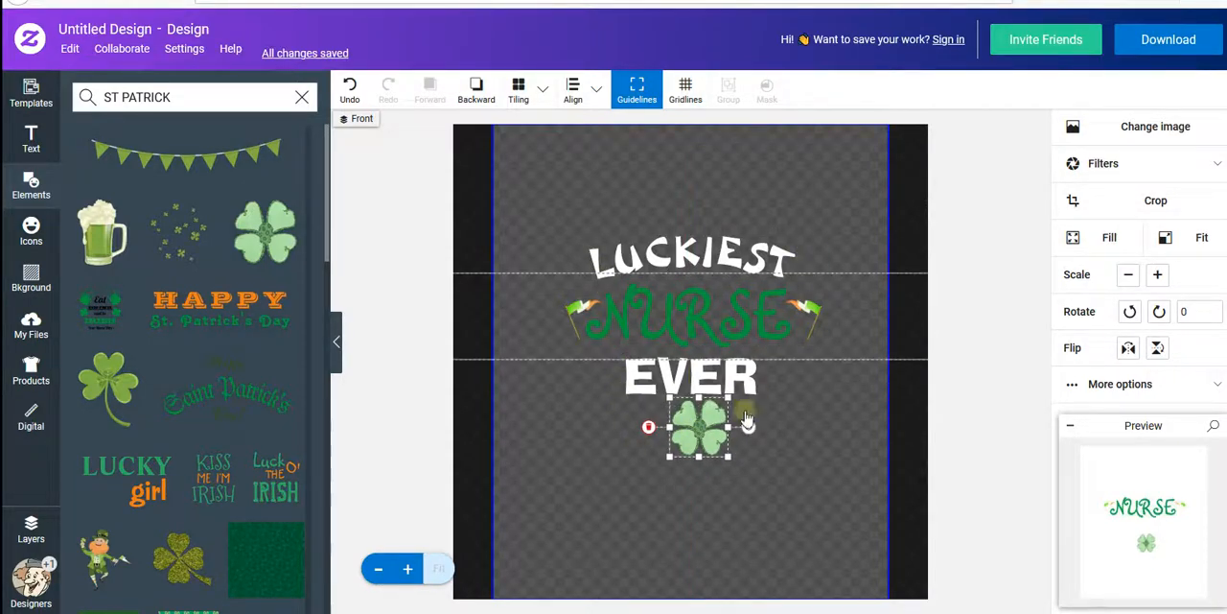
# - Add the green three-leaf shamrock and shrink it to a small one beside the four-leaf clover
pyautogui.moveTo(769, 361); pyautogui.dragTo(719, 453)
pyautogui.click(362, 95)
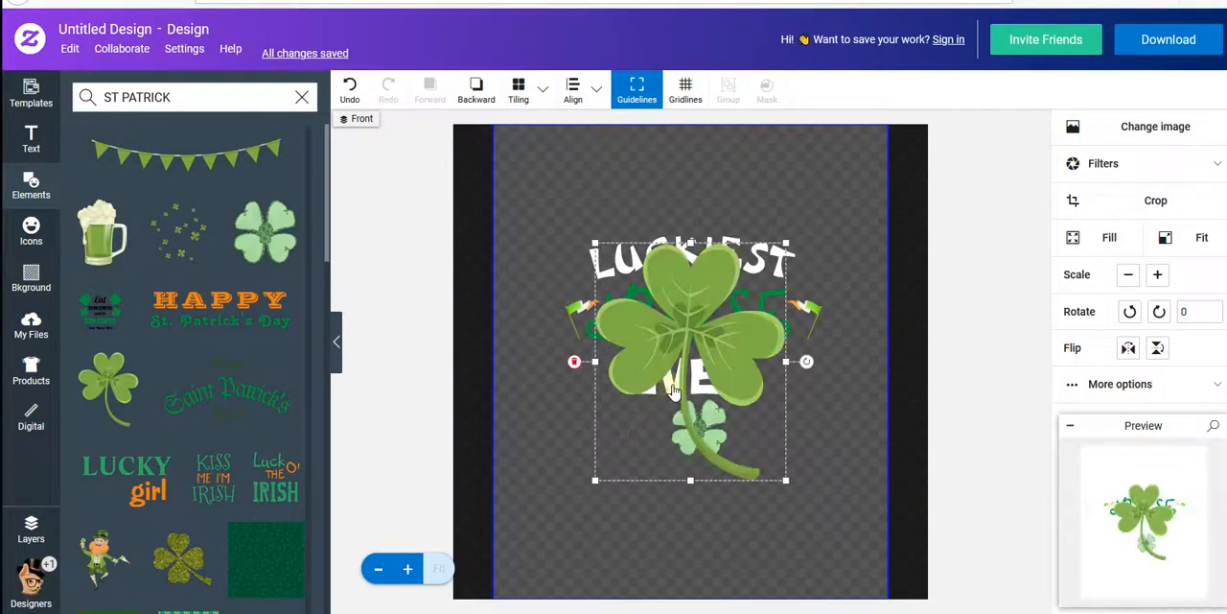
pyautogui.moveTo(785, 242); pyautogui.dragTo(567, 526)
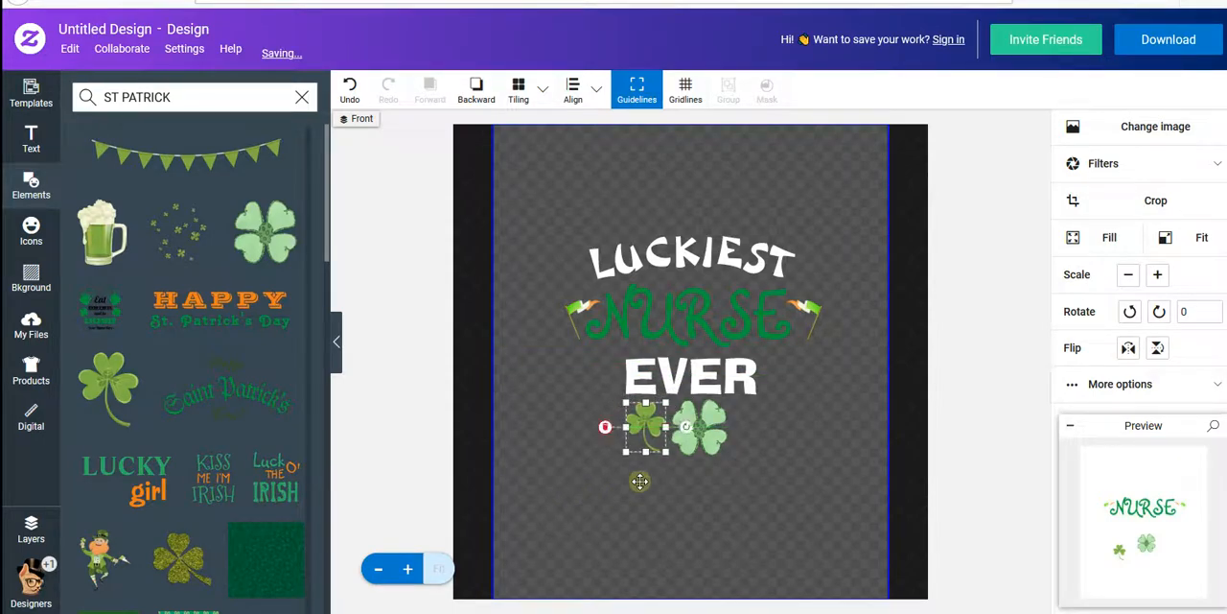
# - Enlarge the four-leaf clover slightly so it is bigger than the shamrock and sits centered under EVER
pyautogui.moveTo(722, 454); pyautogui.dragTo(751, 491)
pyautogui.moveTo(717, 454)
pyautogui.mouseDown()
pyautogui.moveTo(704, 447)
pyautogui.moveTo(710, 458)
pyautogui.mouseUp()
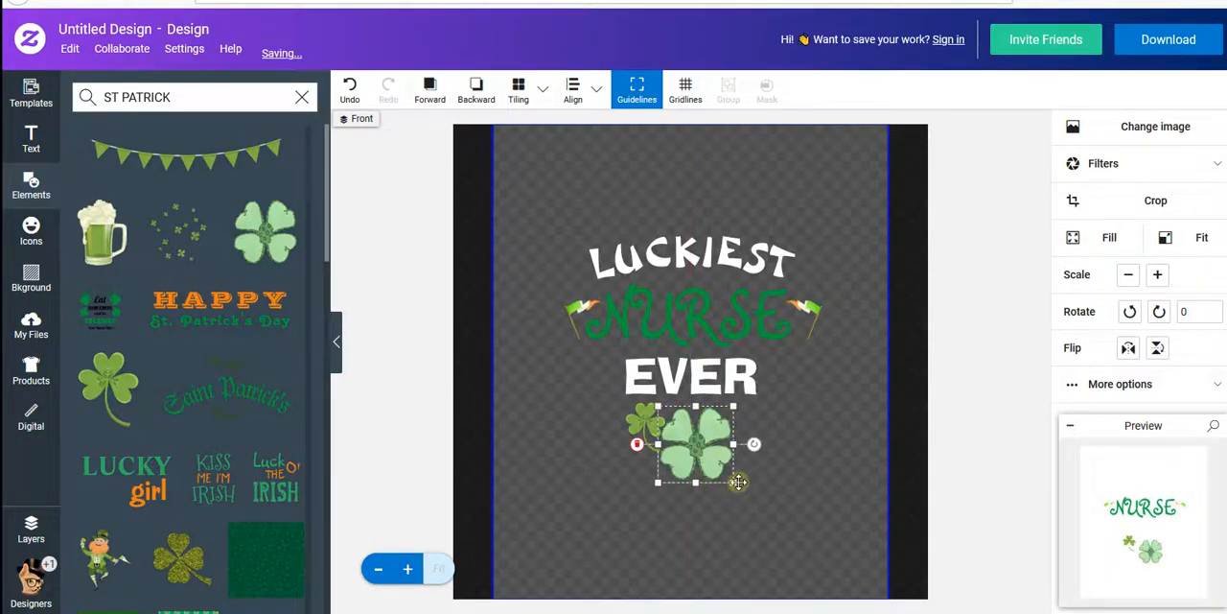
pyautogui.moveTo(658, 483); pyautogui.dragTo(676, 458)
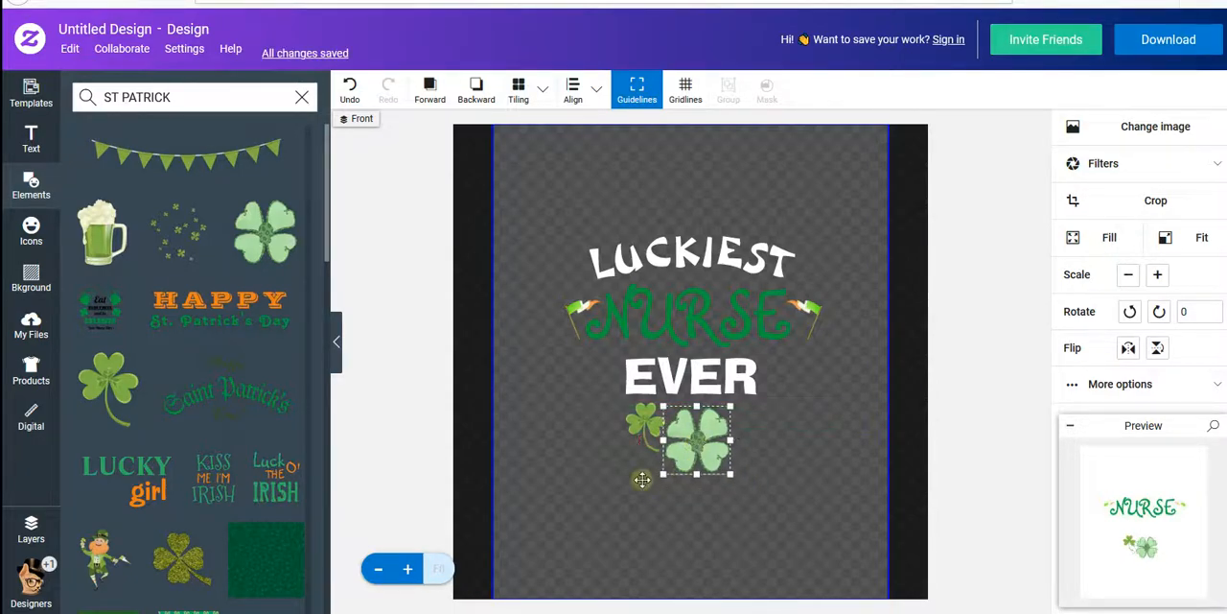
# - Try to duplicate the small three-leaf shamrock by copying and pasting it onto the canvas
pyautogui.rightClick(646, 418)
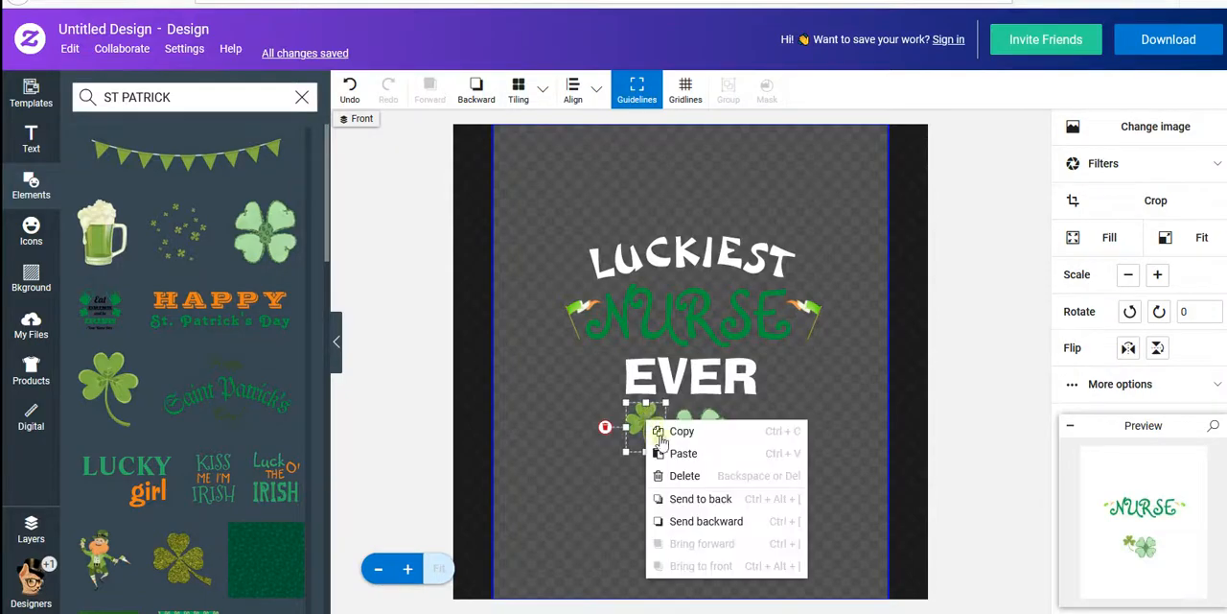
pyautogui.click(672, 434)
pyautogui.rightClick(547, 448)
pyautogui.click(582, 459)
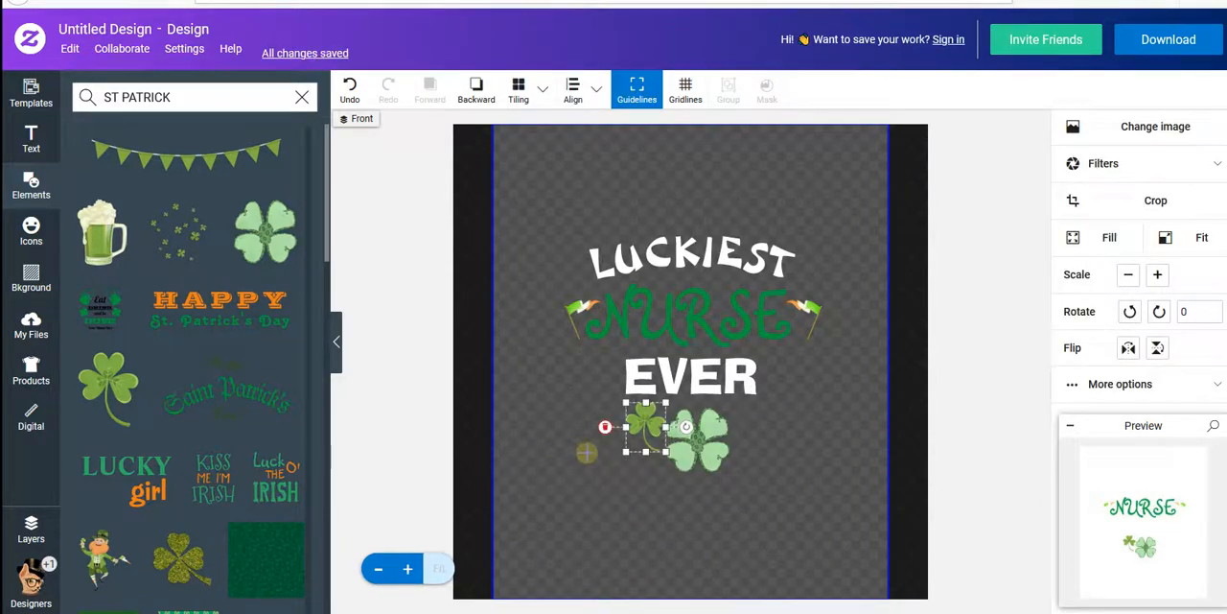
pyautogui.moveTo(641, 423); pyautogui.dragTo(639, 423)
pyautogui.rightClick(639, 423)
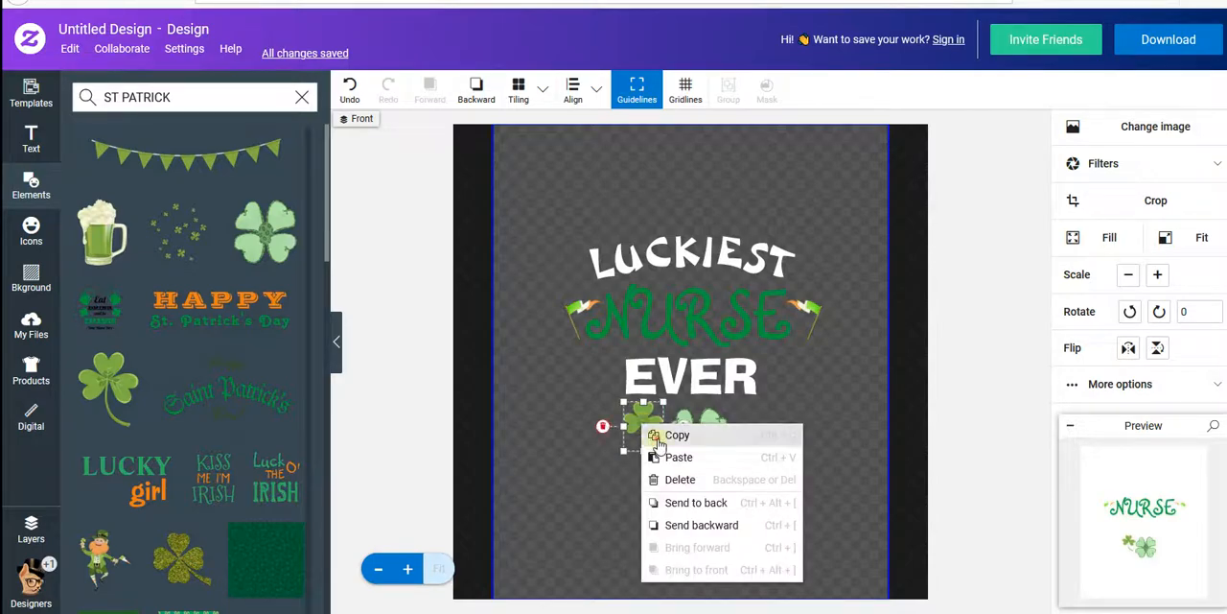
pyautogui.click(671, 433)
pyautogui.rightClick(578, 488)
pyautogui.click(600, 507)
# - Duplicate the small shamrock, place the copy on the opposite side of the four-leaf clover and flip it horizontally
pyautogui.moveTo(643, 425)
pyautogui.mouseDown()
pyautogui.moveTo(718, 431)
pyautogui.moveTo(587, 449)
pyautogui.moveTo(649, 436)
pyautogui.mouseUp()
pyautogui.rightClick(648, 436)
pyautogui.click(669, 442)
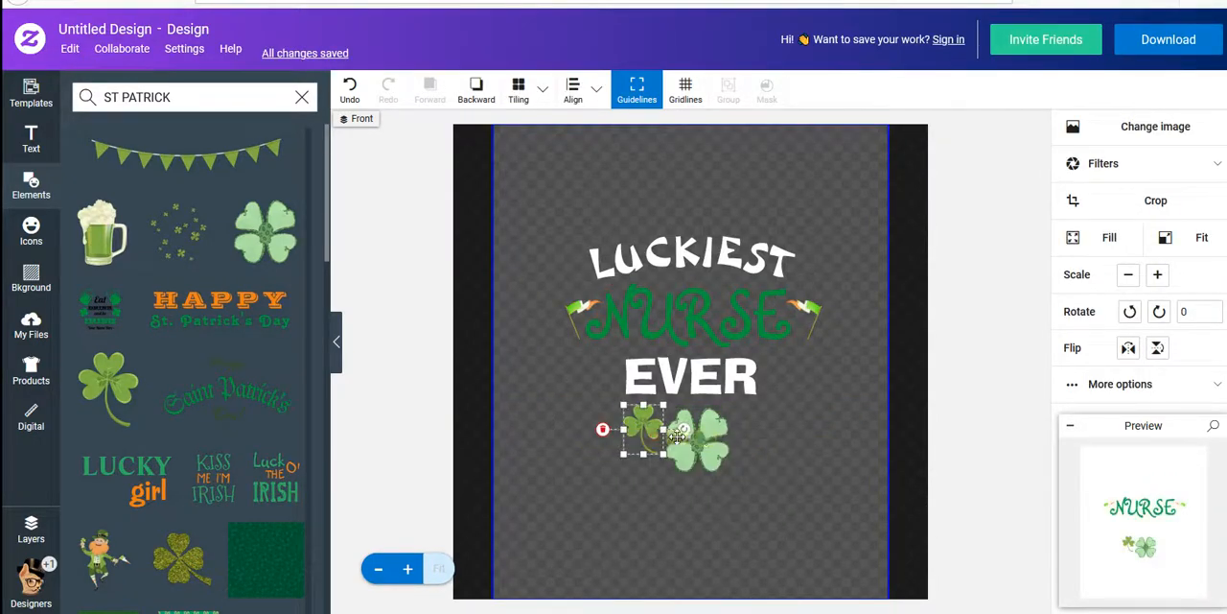
pyautogui.click(789, 426)
pyautogui.rightClick(789, 426)
pyautogui.click(808, 437)
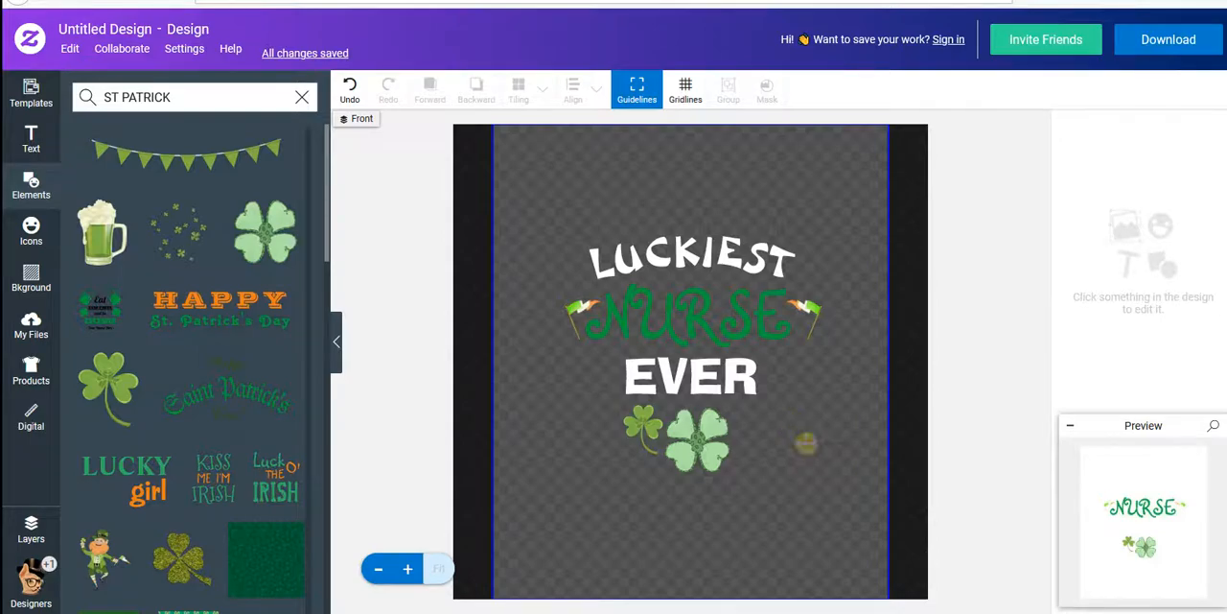
pyautogui.moveTo(646, 436); pyautogui.dragTo(757, 437)
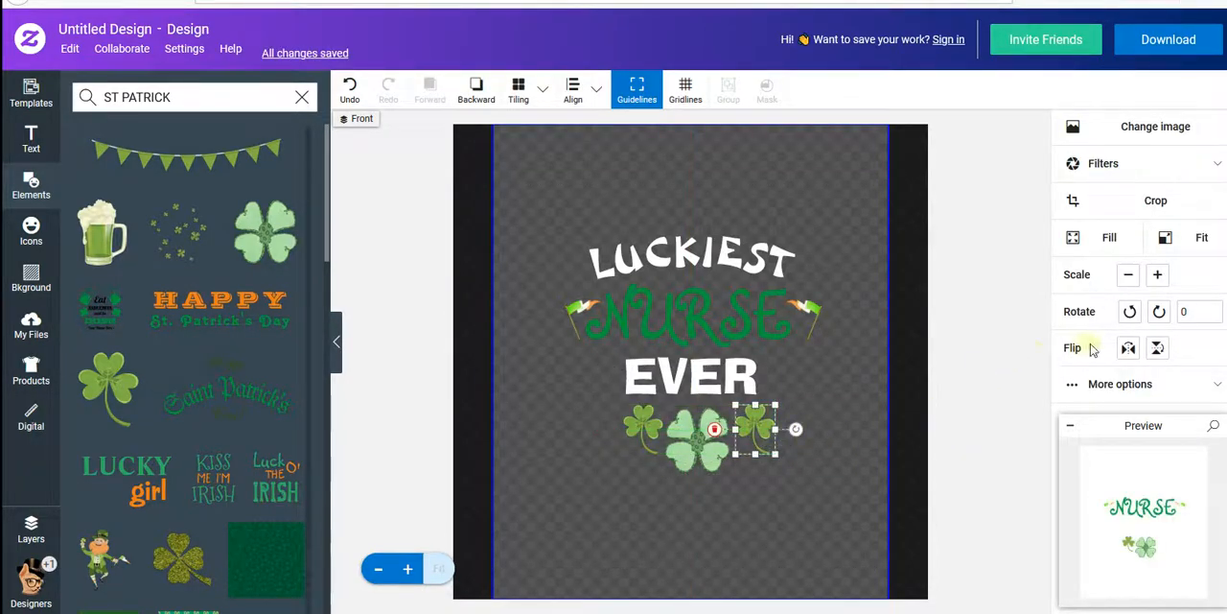
pyautogui.click(1129, 351)
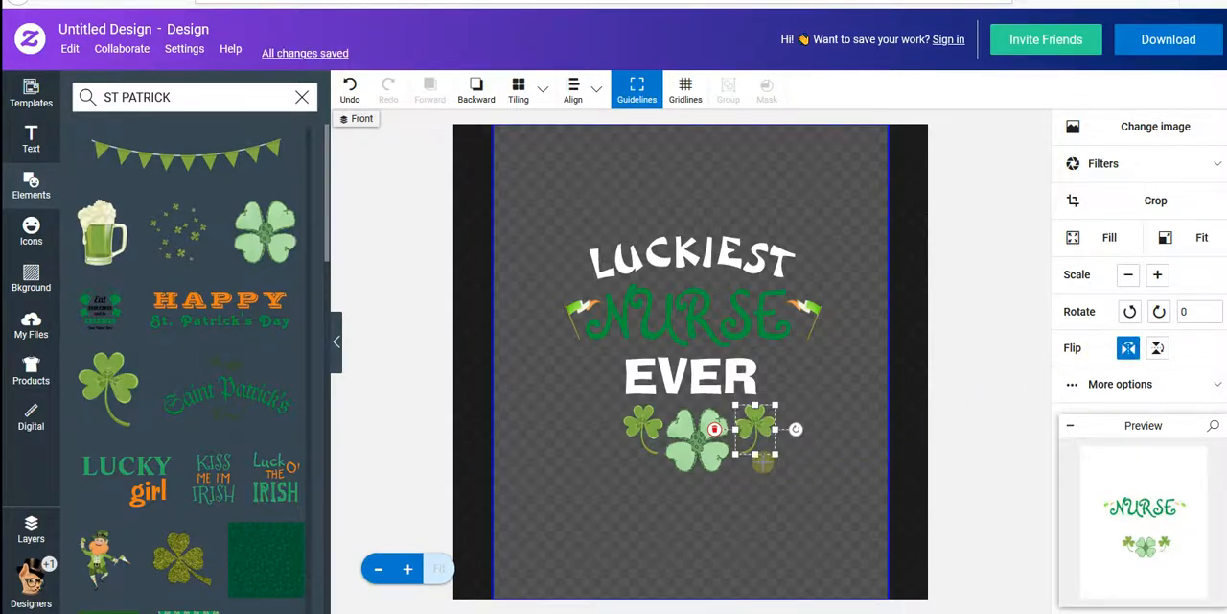
pyautogui.click(759, 502)
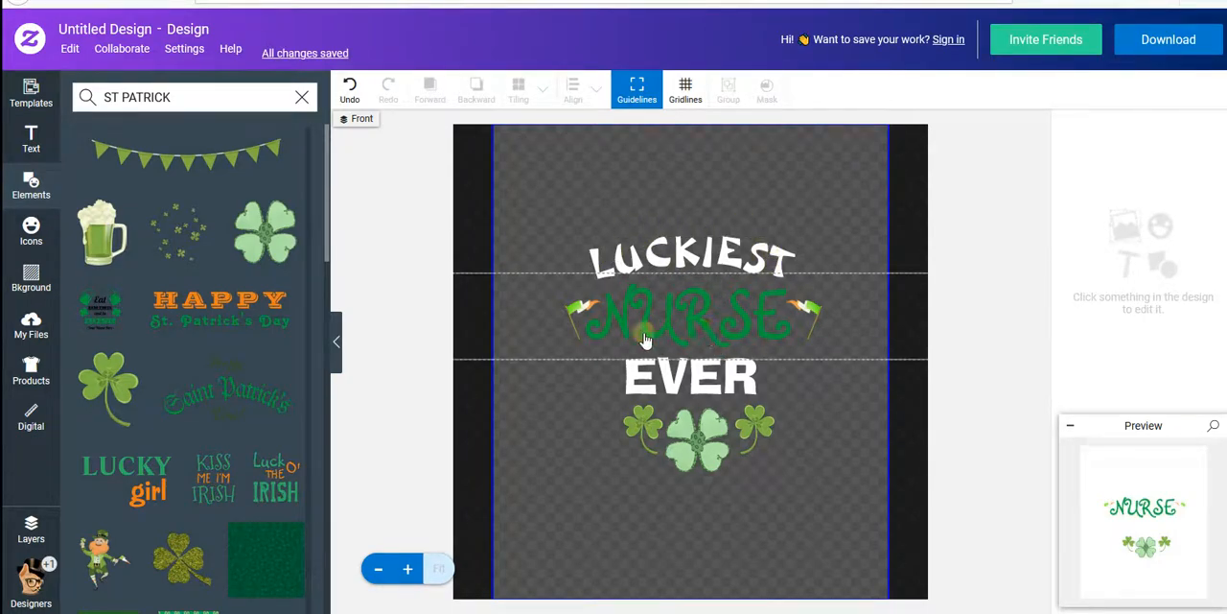
# - Change the text color of NURSE to the lighter medium green
pyautogui.click(698, 313)
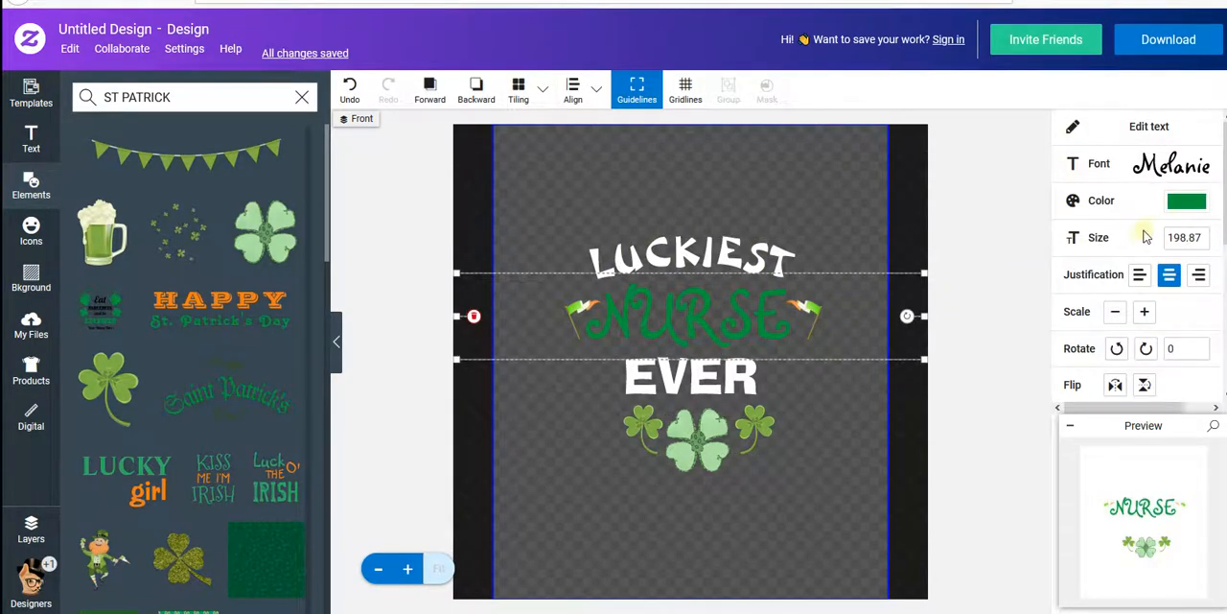
pyautogui.click(1189, 202)
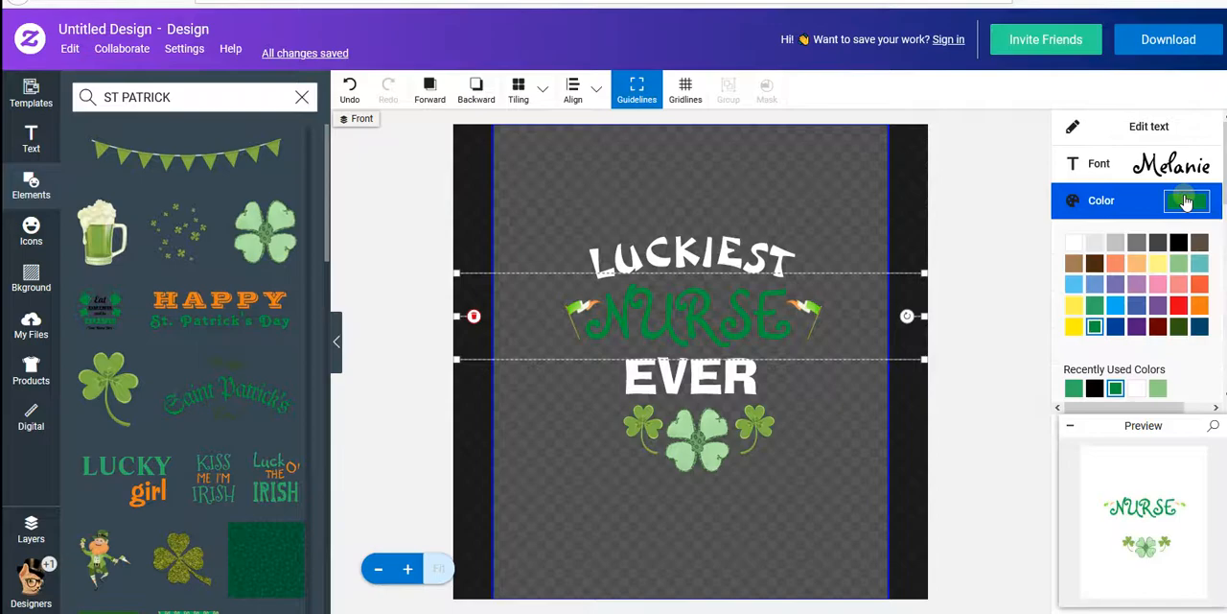
pyautogui.click(1094, 305)
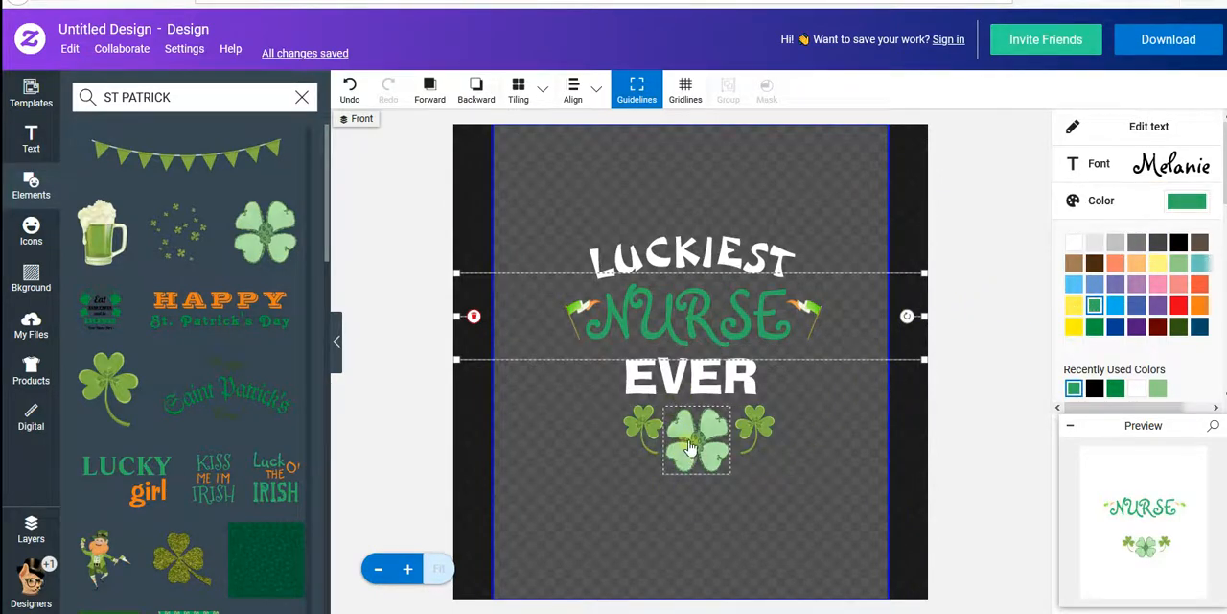
# - Nudge the four-leaf clover to center it between the two shamrocks, and apply the design to the women's white T-Shirt product
pyautogui.click(696, 436)
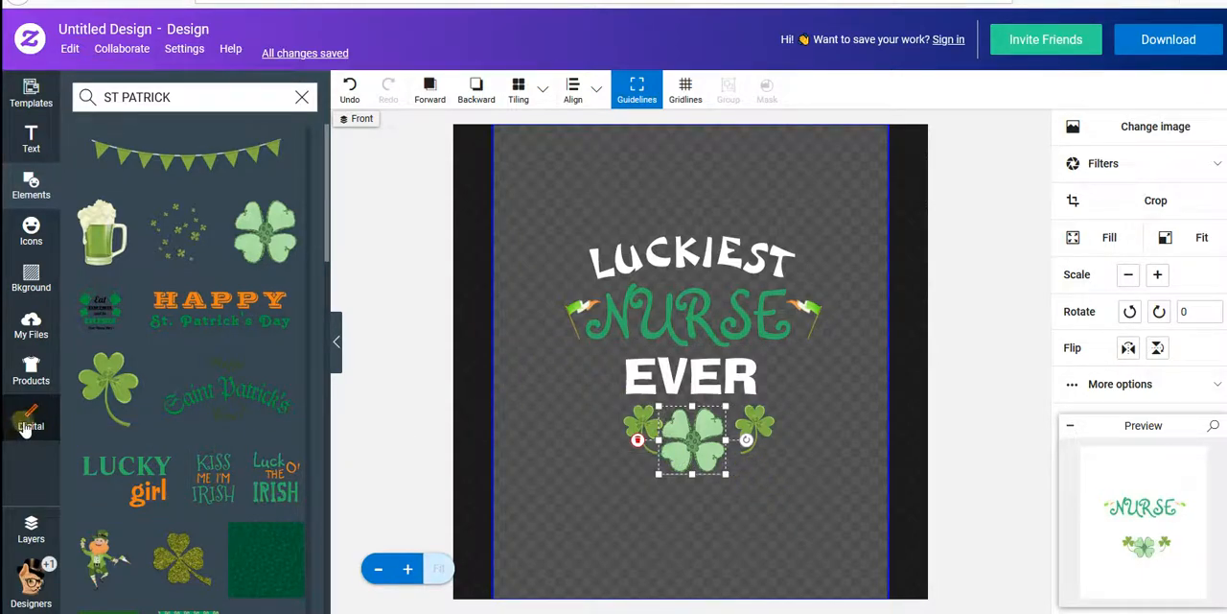
pyautogui.click(29, 374)
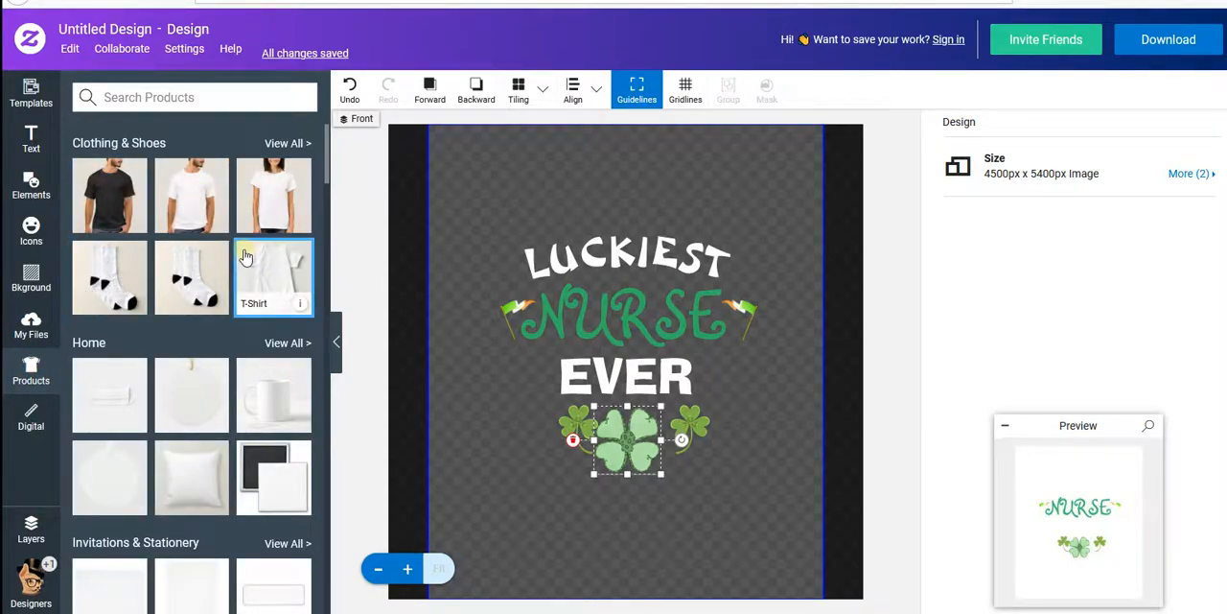
pyautogui.click(257, 188)
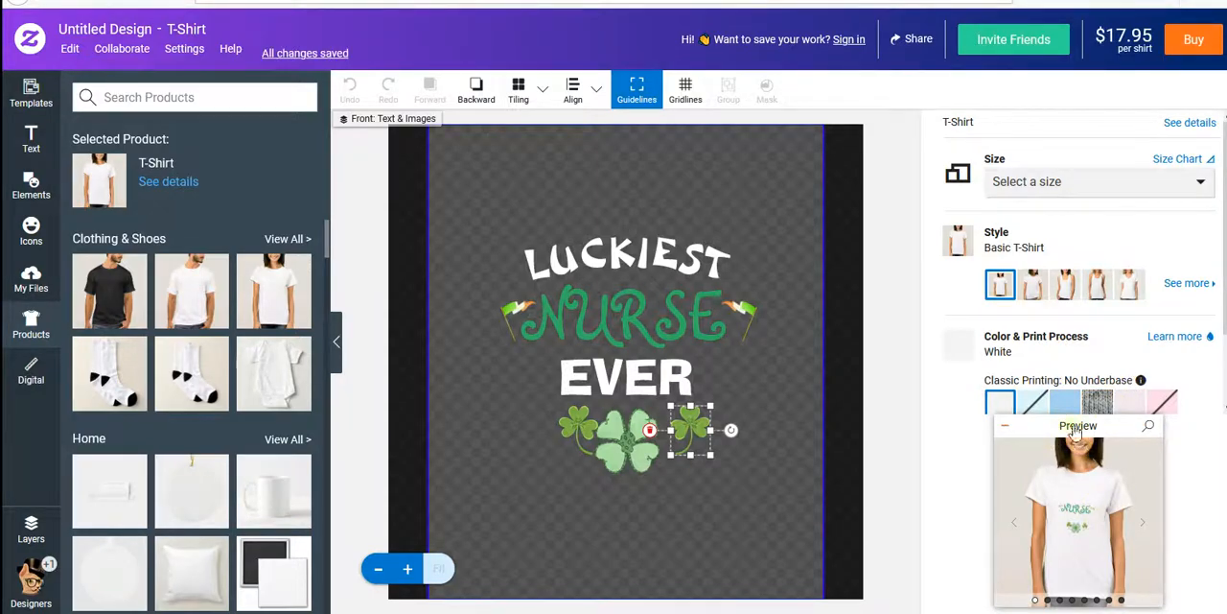
# - Change the product style to Basic Sweatshirt, leaving the size unselected
pyautogui.click(1135, 181)
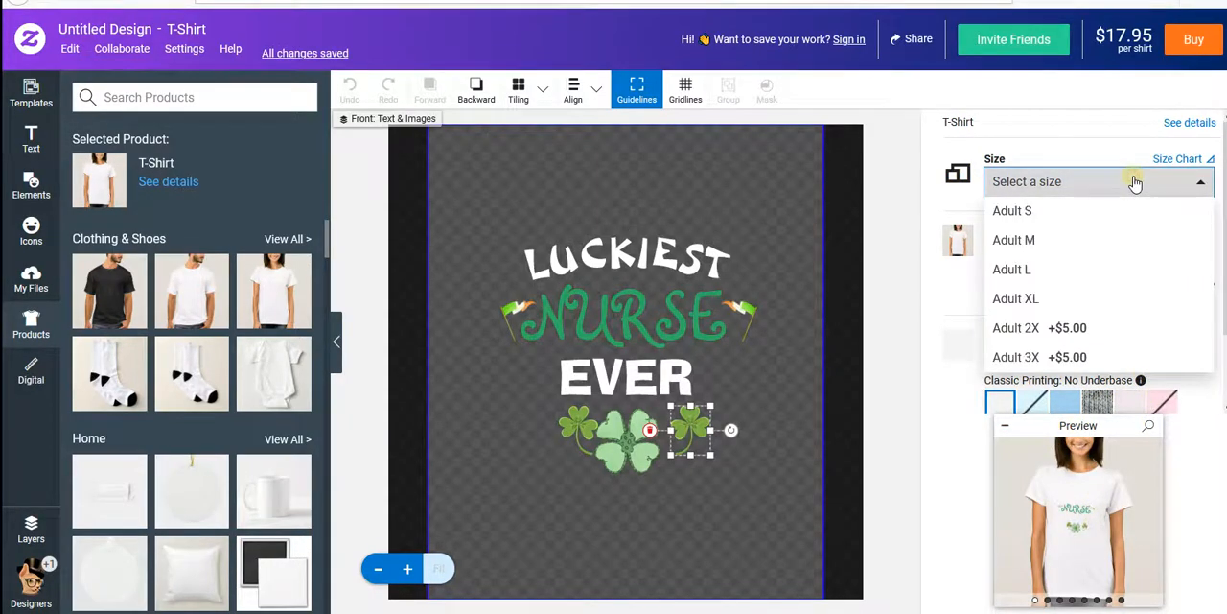
pyautogui.click(945, 199)
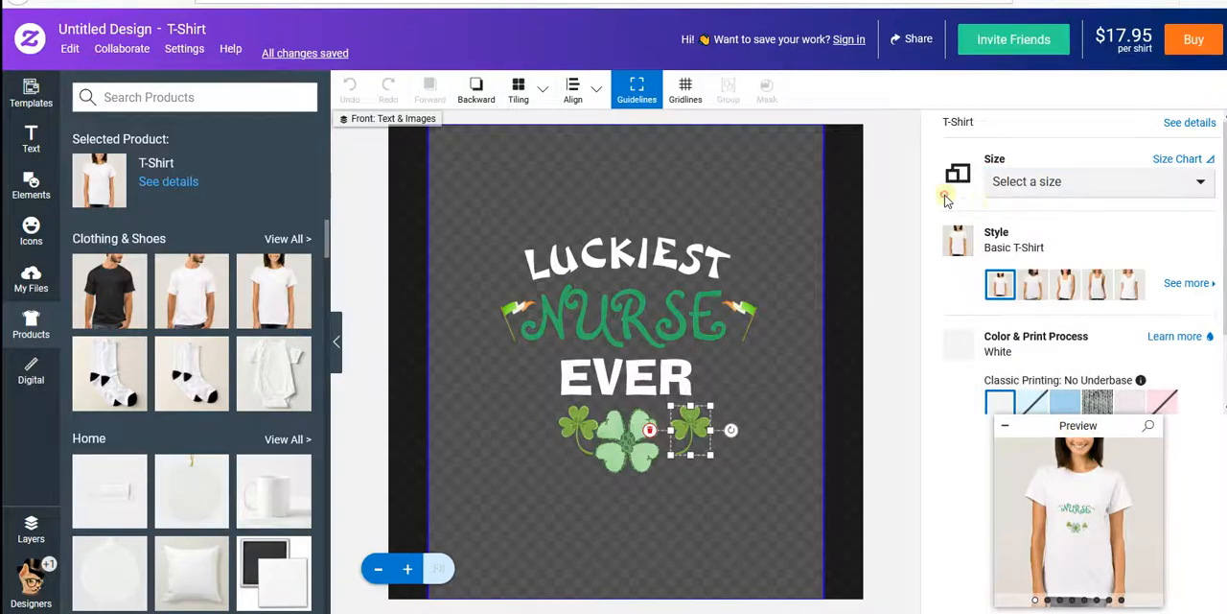
pyautogui.click(1186, 284)
pyautogui.scroll(-4, 1084, 339)
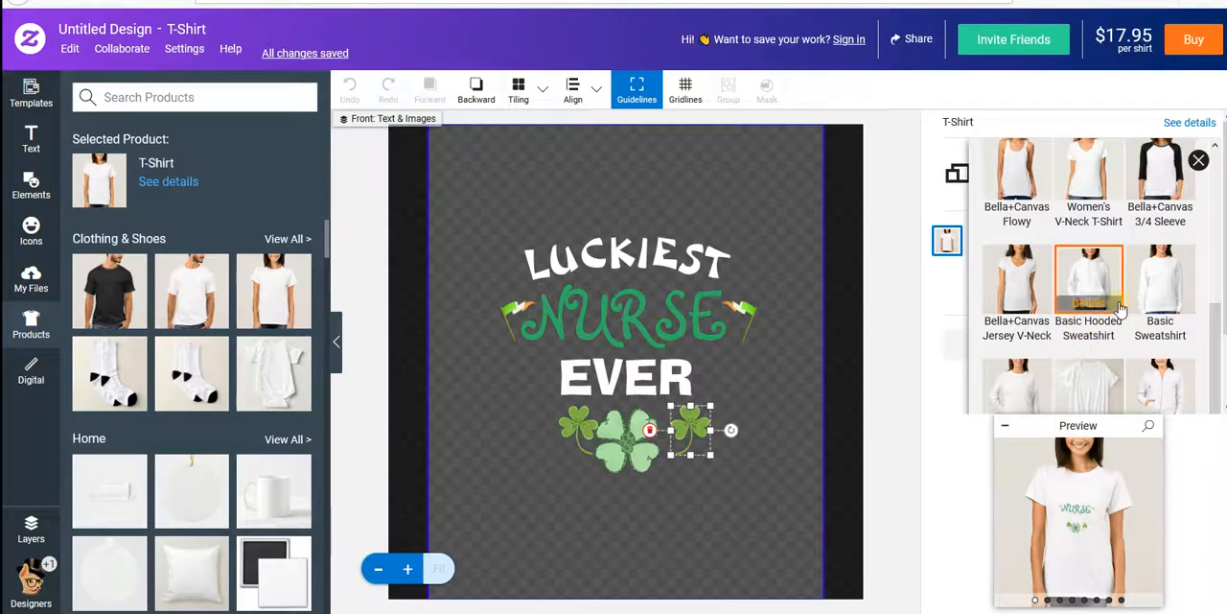
pyautogui.click(1171, 287)
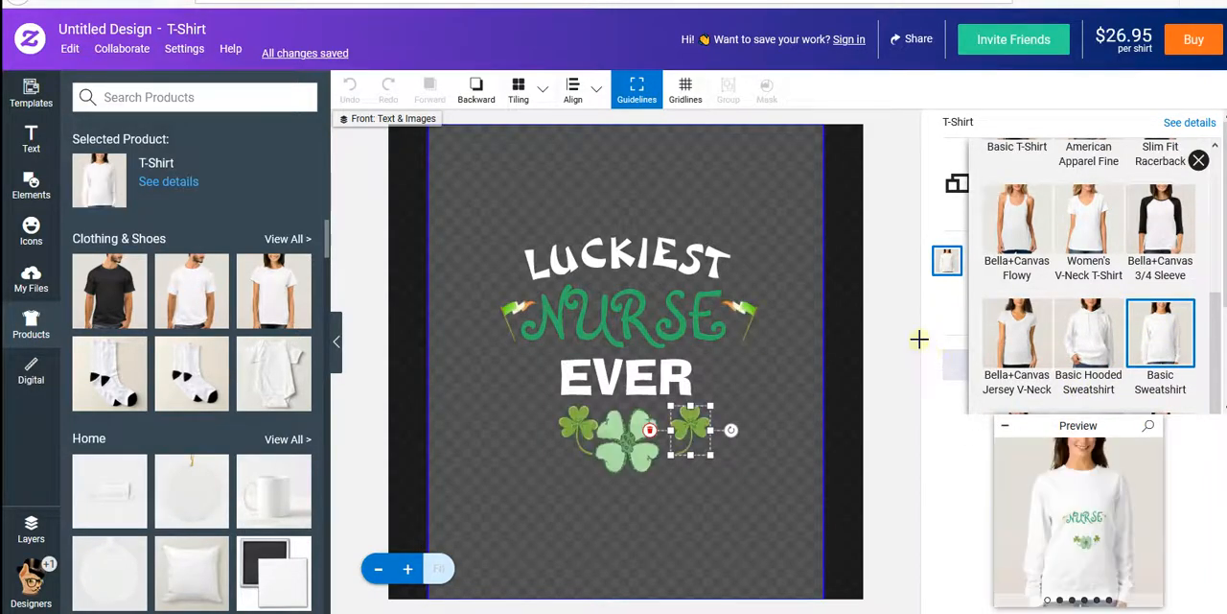
pyautogui.click(899, 332)
# - Set the sweatshirt color to Black with vivid white-underbase printing and view the enlarged Design Front preview
pyautogui.scroll(-2, 1062, 381)
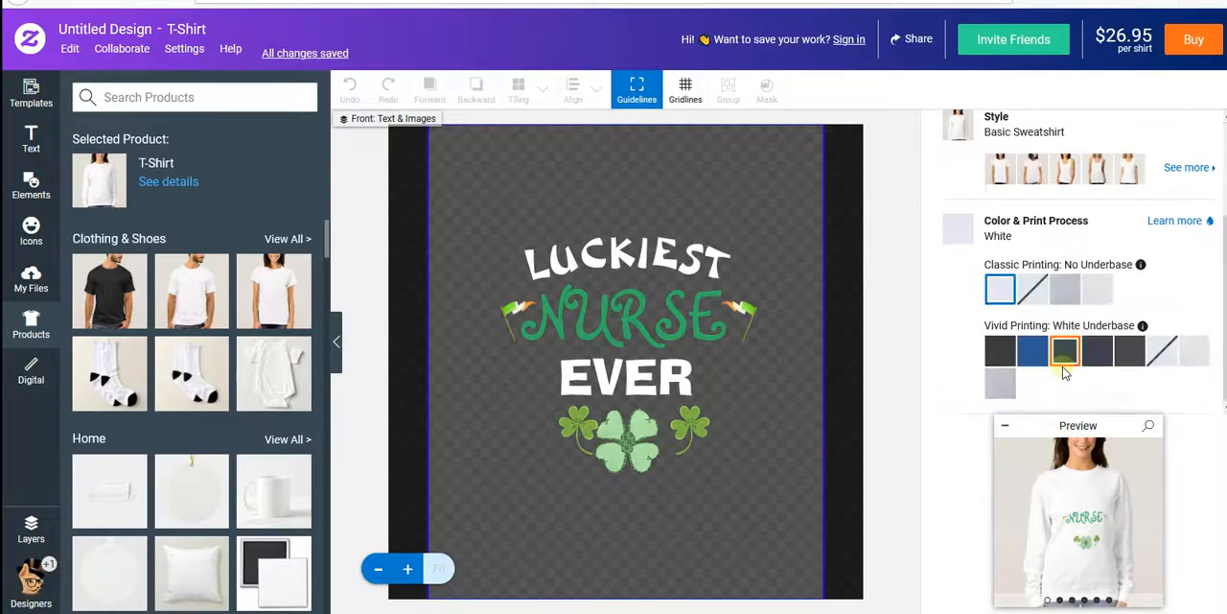
pyautogui.click(1000, 351)
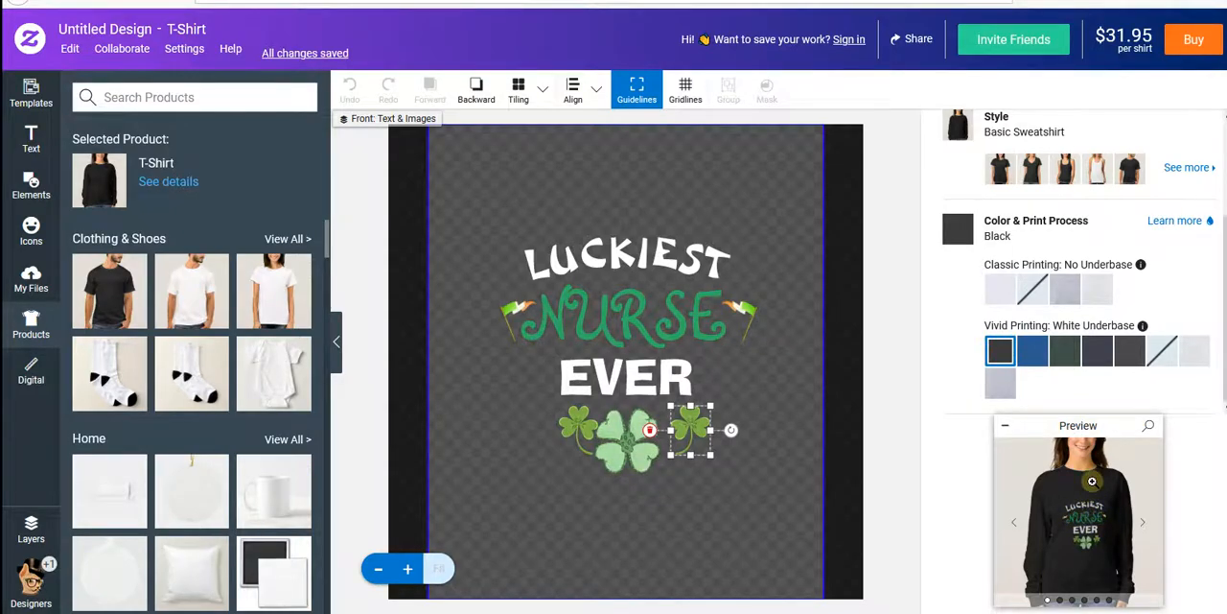
pyautogui.click(1091, 480)
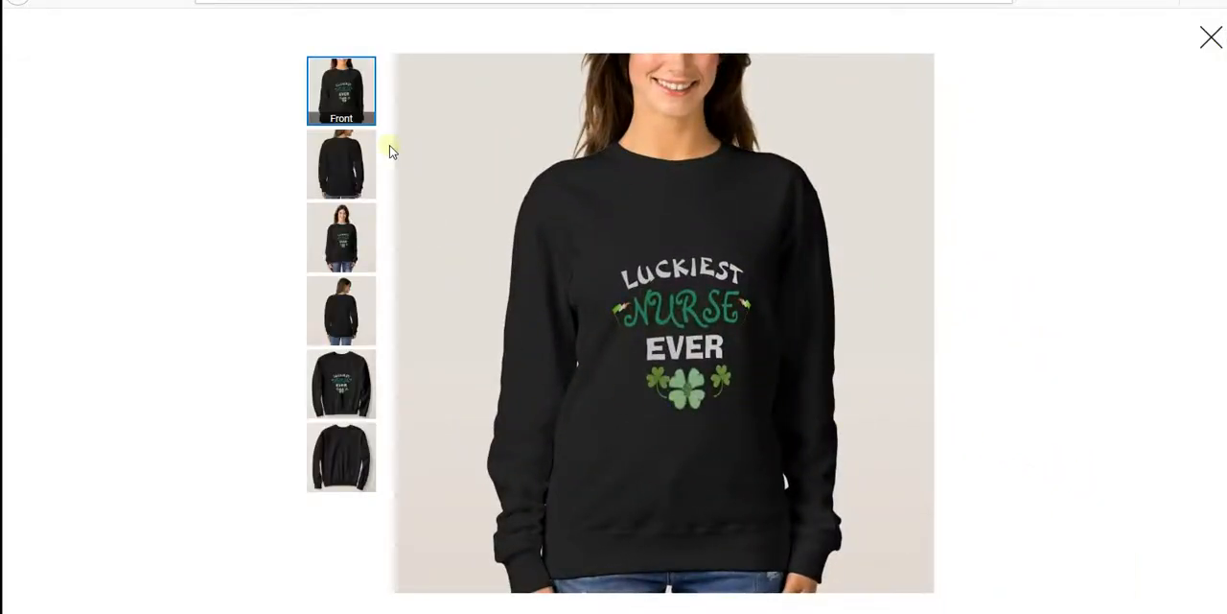
pyautogui.click(350, 366)
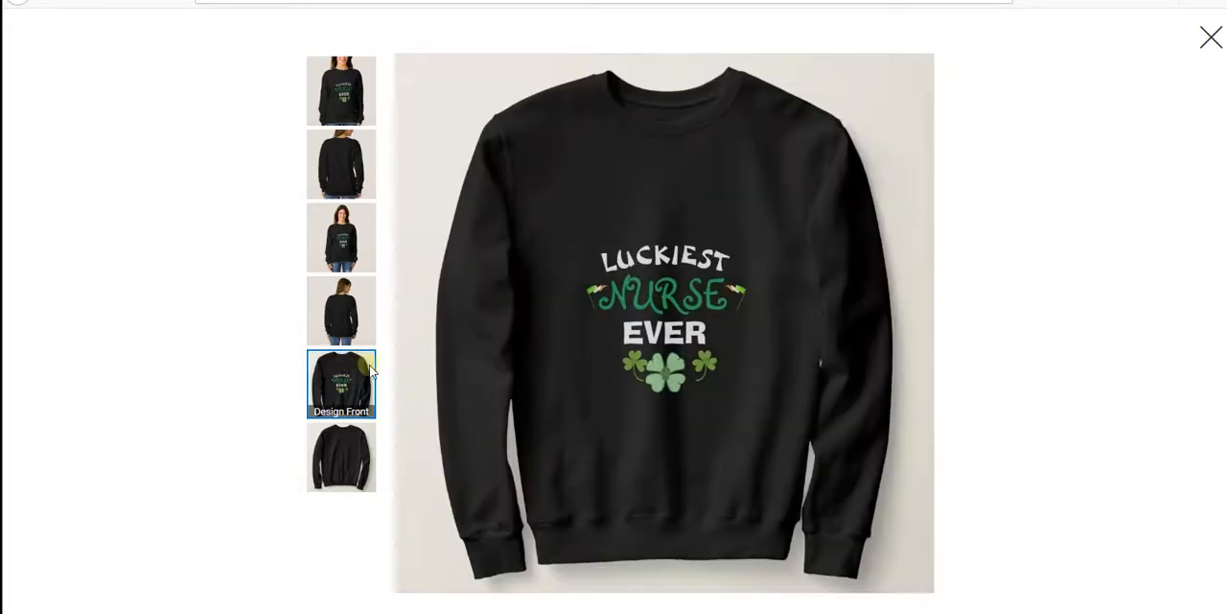